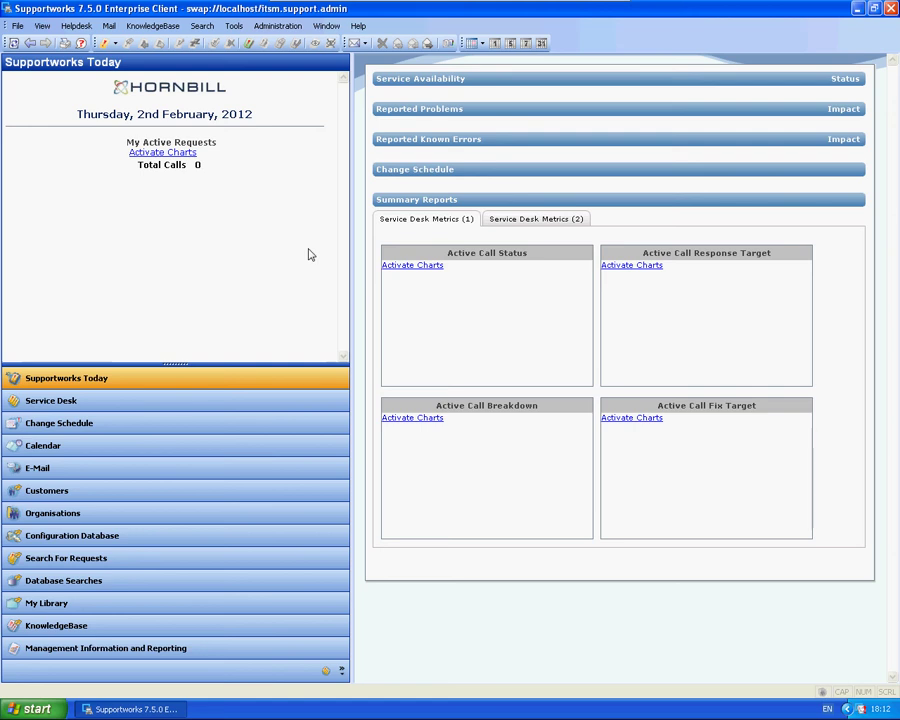
Launch Supportworks Server Configuration from the Start menu
{"action": "left_click", "coordinate": [32, 708]}
{"action": "mouse_move", "coordinate": [66, 662]}
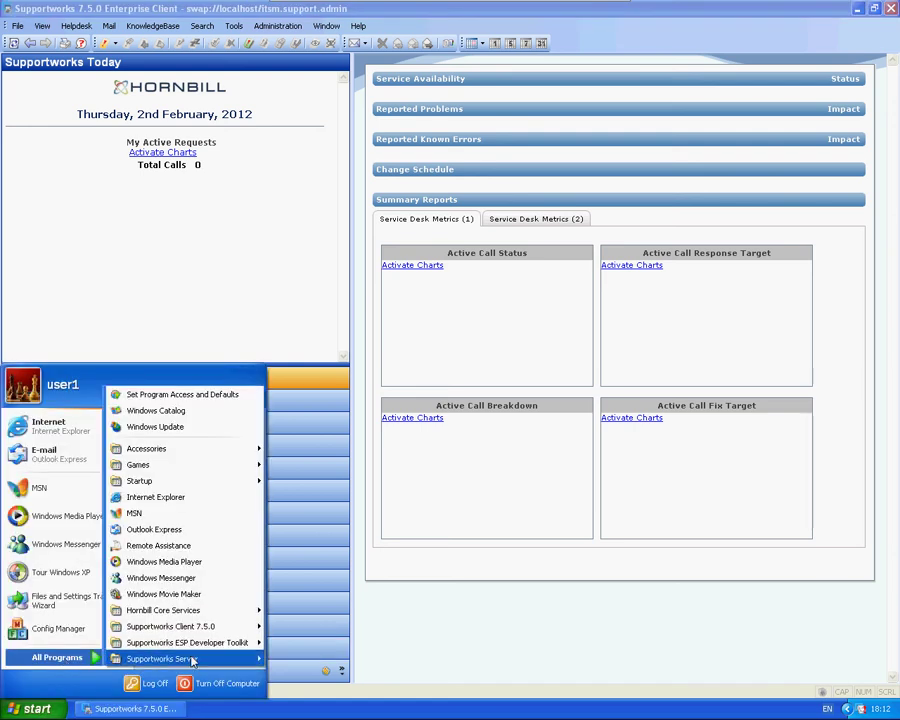
{"action": "mouse_move", "coordinate": [180, 654]}
{"action": "left_click", "coordinate": [327, 645]}
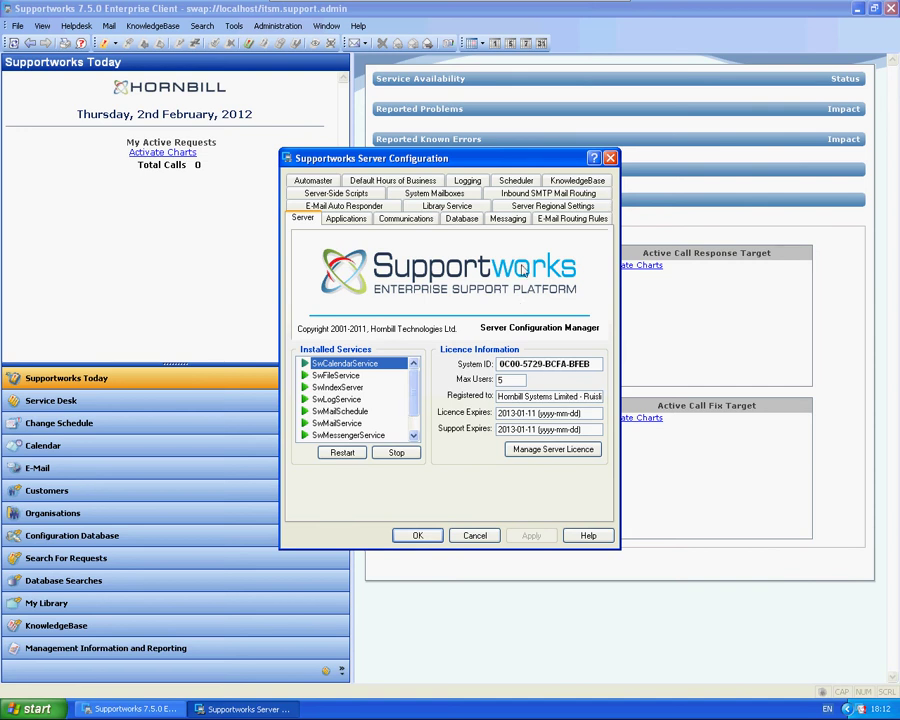
Add test.hornbill.com as an inbound SMTP mail domain, without adding it to existing mailboxes
{"action": "left_click", "coordinate": [530, 194]}
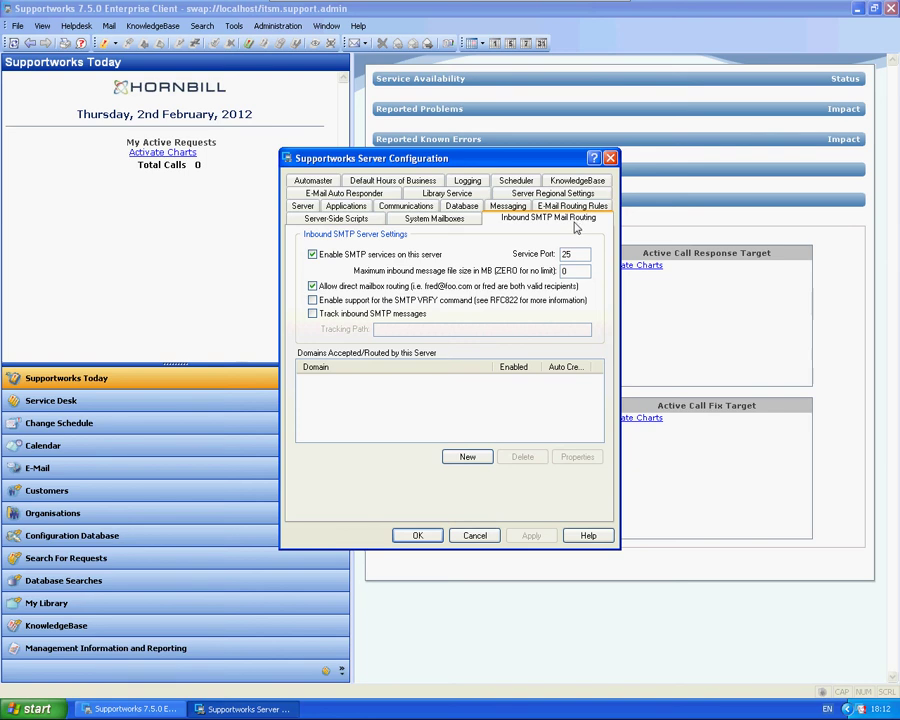
{"action": "left_click", "coordinate": [467, 456]}
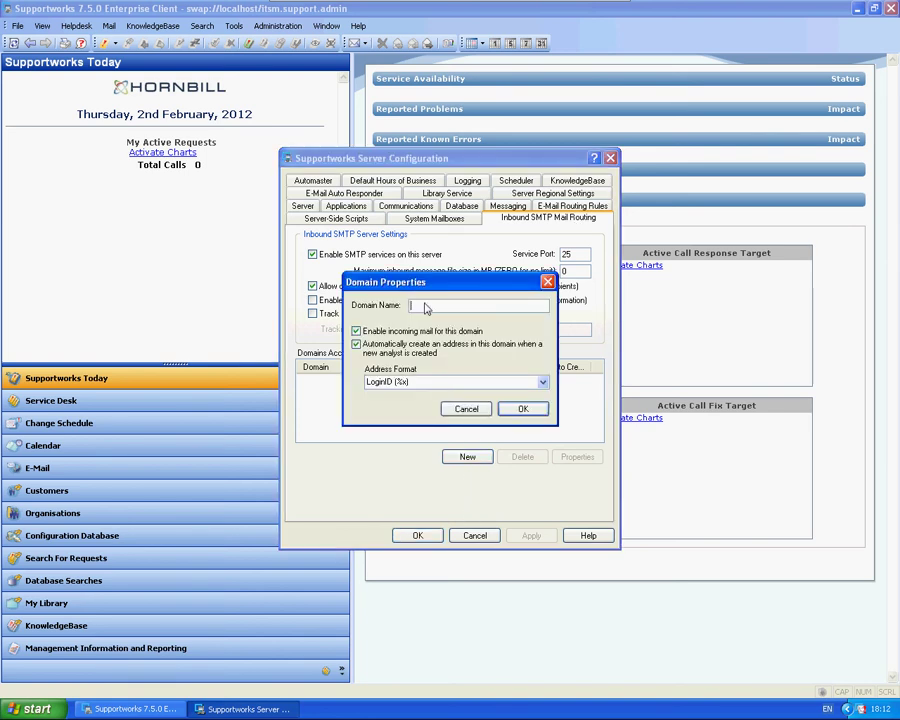
{"action": "left_click_drag", "start_coordinate": [430, 290], "coordinate": [521, 290]}
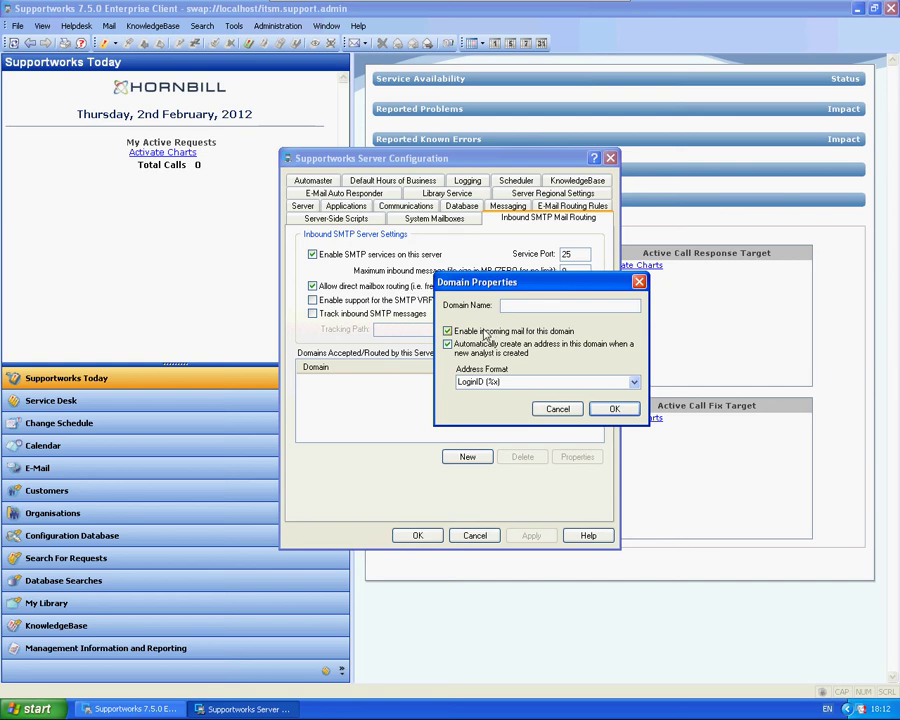
{"action": "type", "text": "test.hornbill.com"}
{"action": "left_click", "coordinate": [612, 408]}
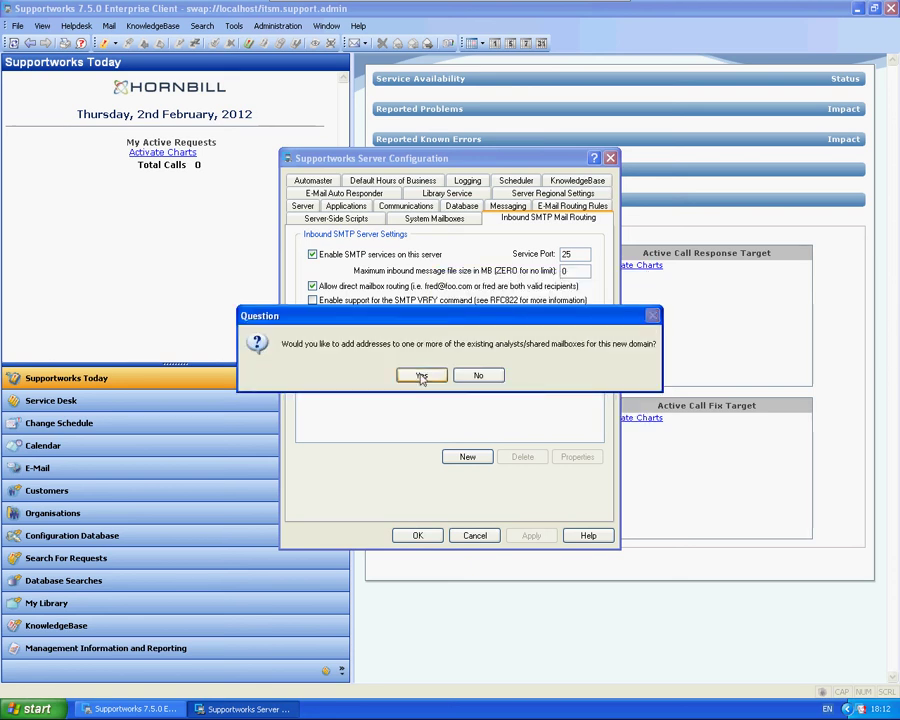
{"action": "left_click", "coordinate": [477, 376]}
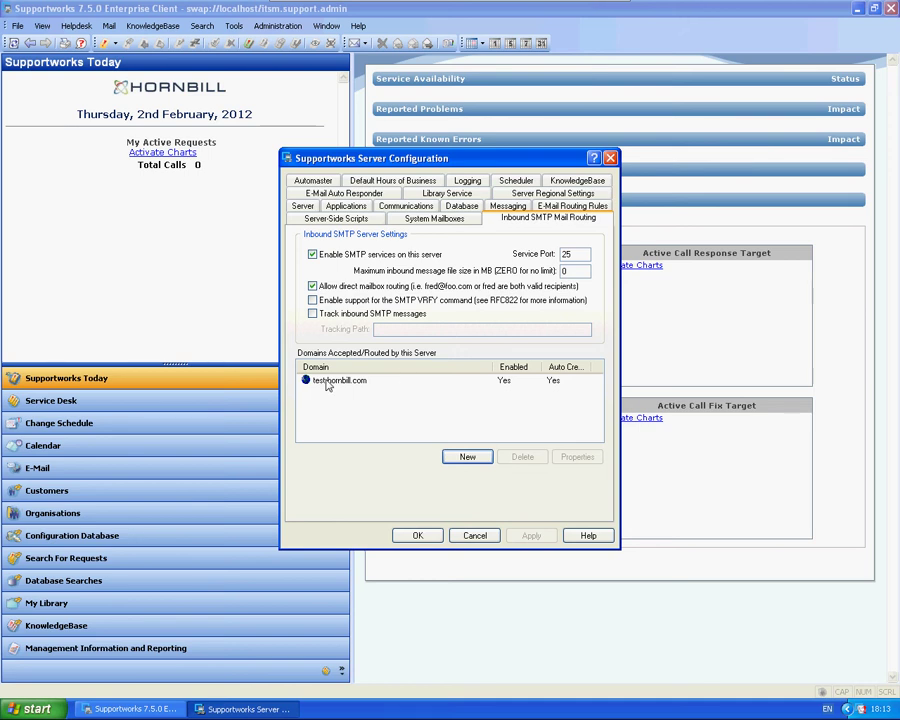
{"action": "left_click", "coordinate": [326, 386]}
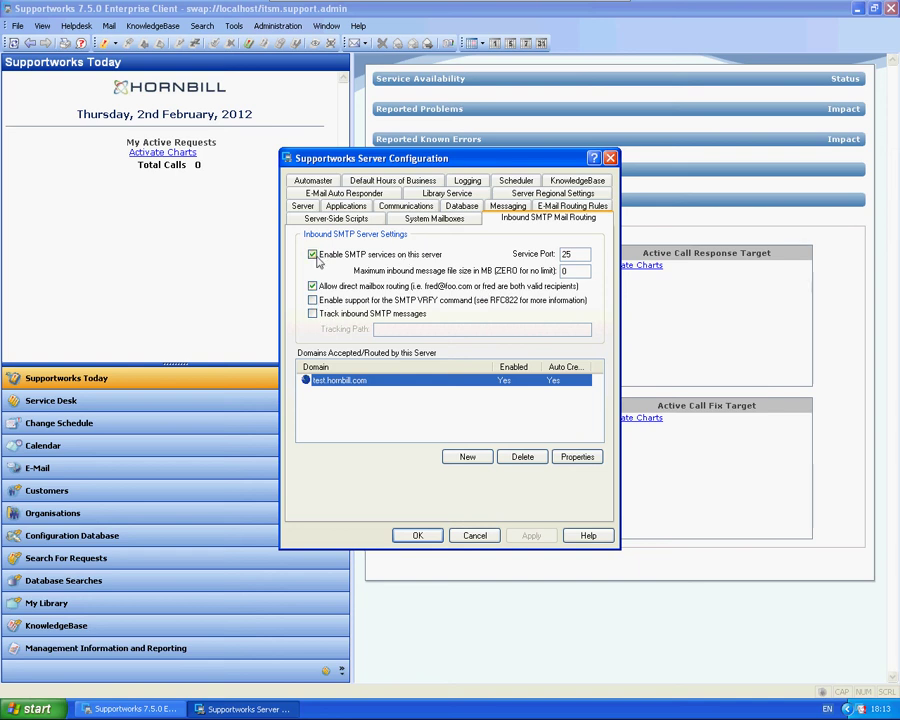
Set ex2k7test as the Helpdesk outbound server with the analyst's e-mail address as signature, and open its properties
{"action": "left_click", "coordinate": [434, 220]}
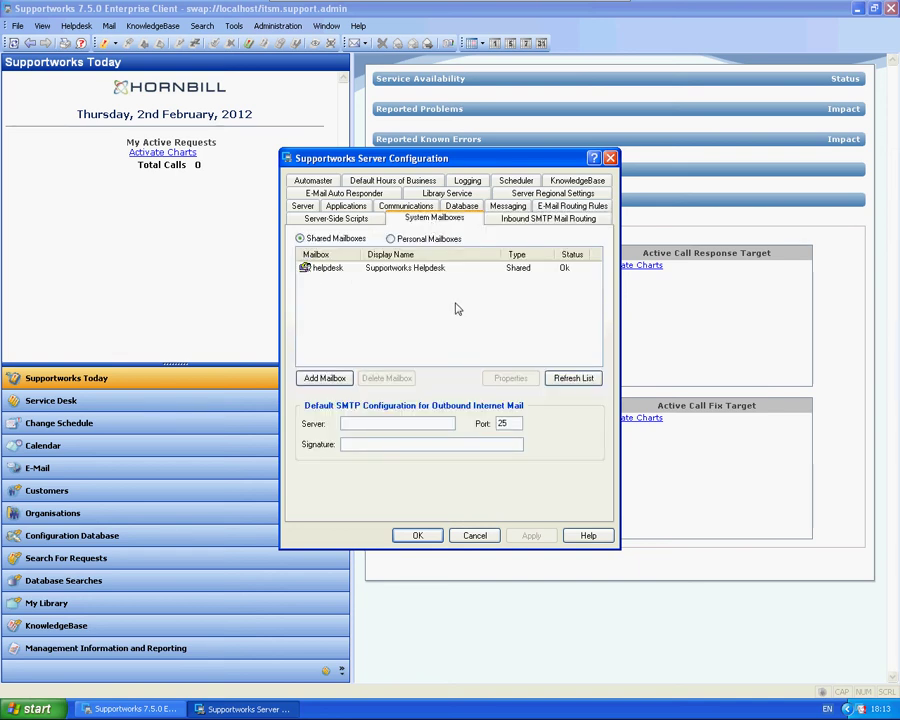
{"action": "left_click", "coordinate": [322, 268]}
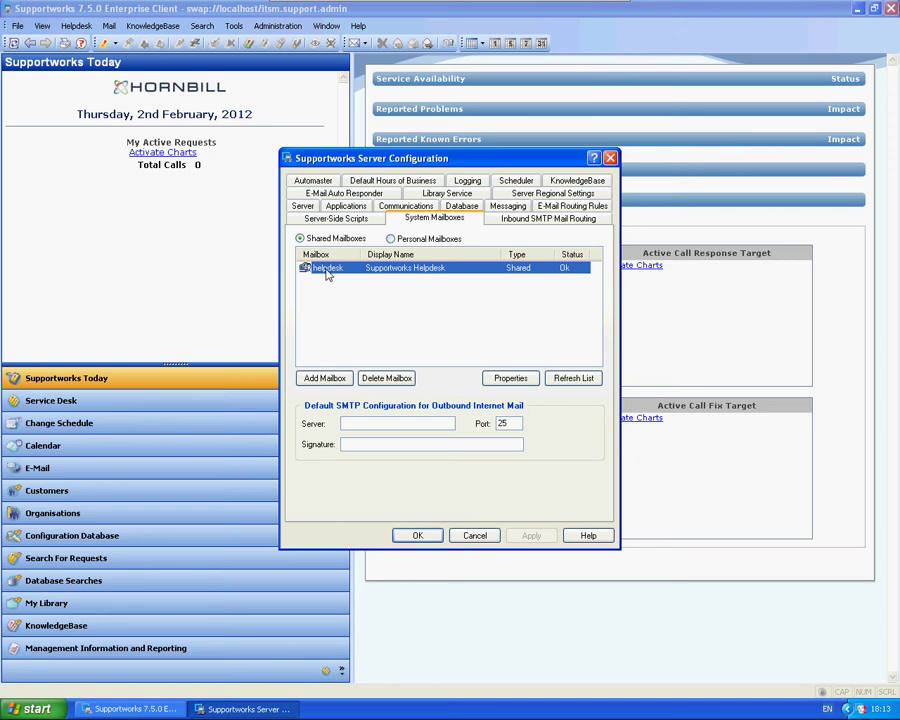
{"action": "left_click", "coordinate": [366, 428]}
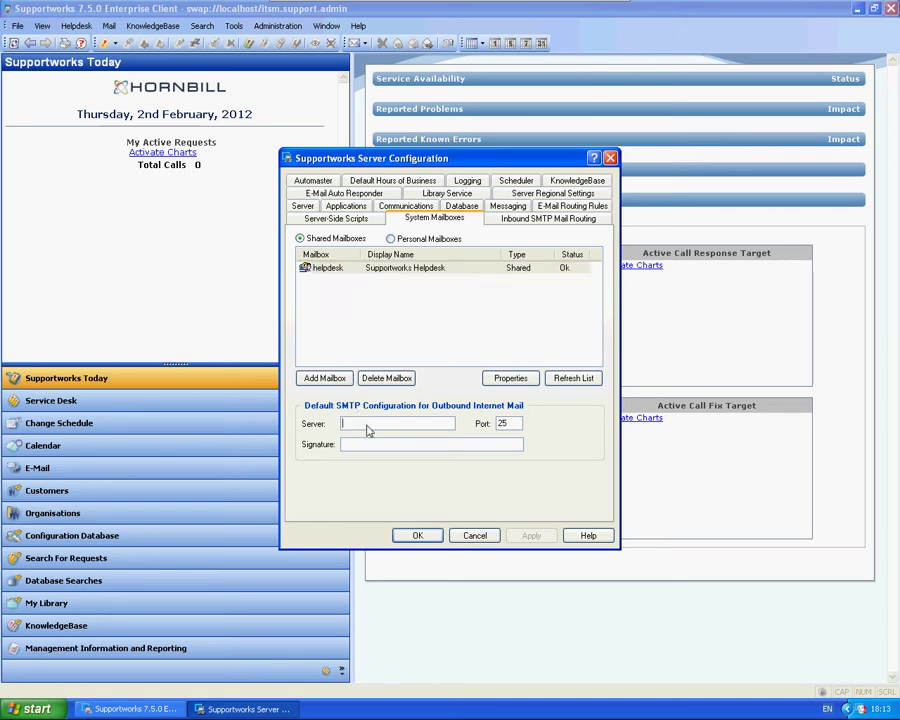
{"action": "left_click", "coordinate": [368, 378]}
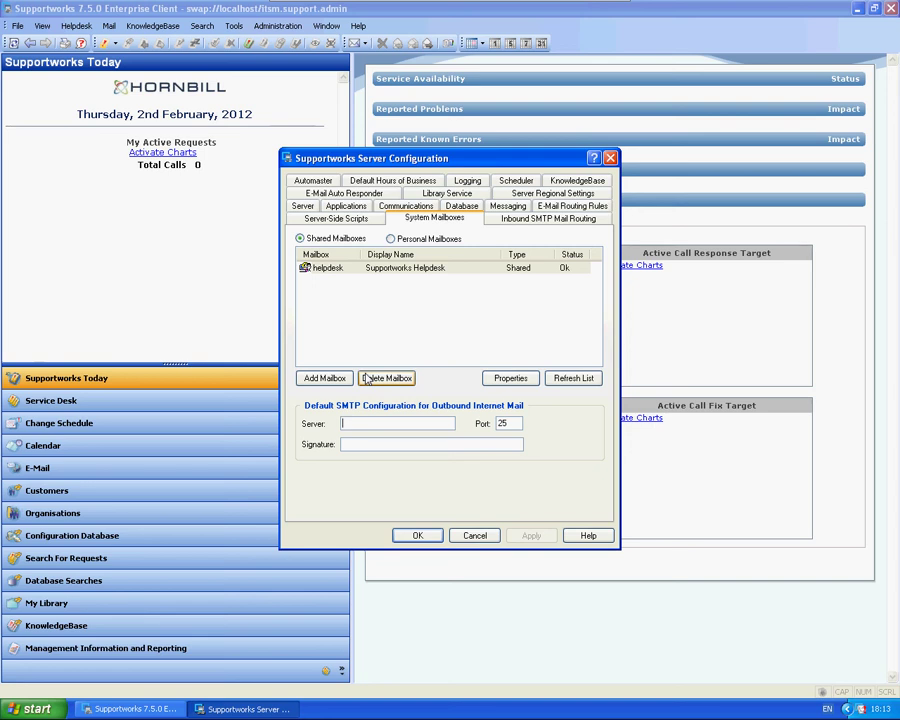
{"action": "type", "text": "ex2k7"}
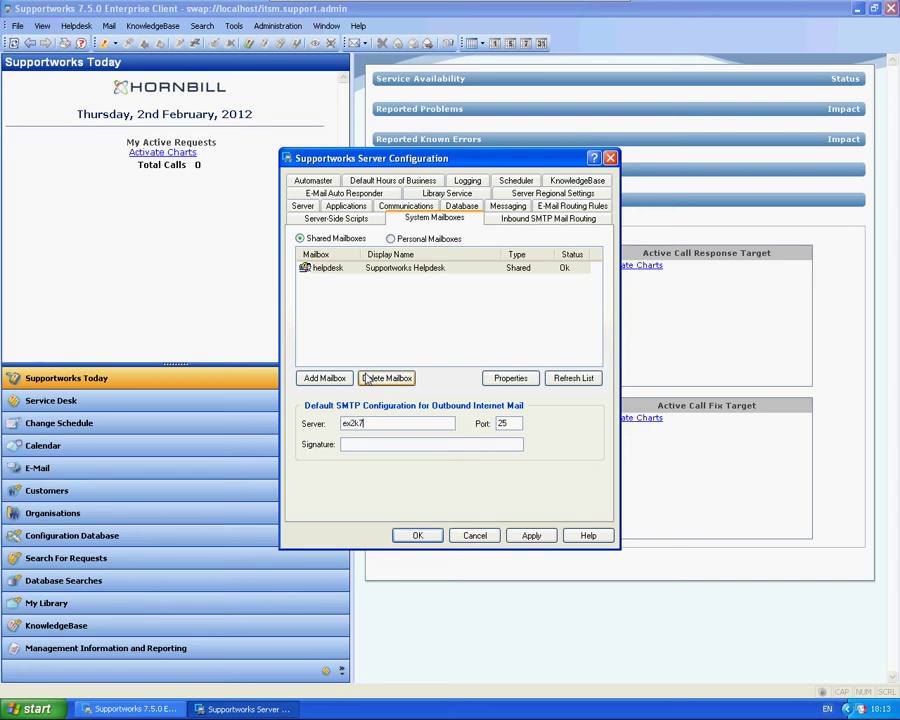
{"action": "type", "text": "test"}
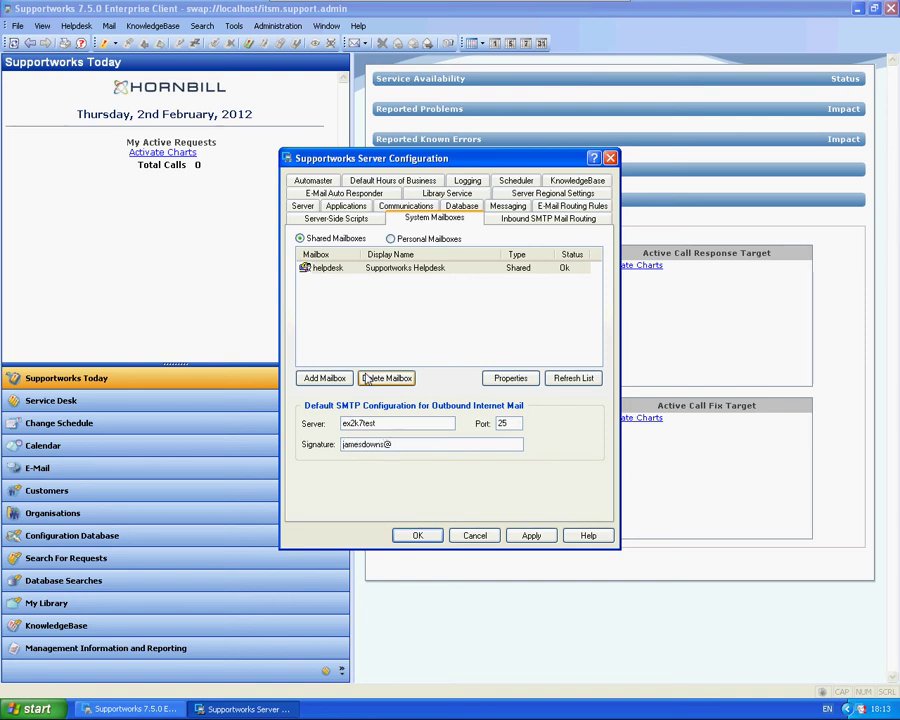
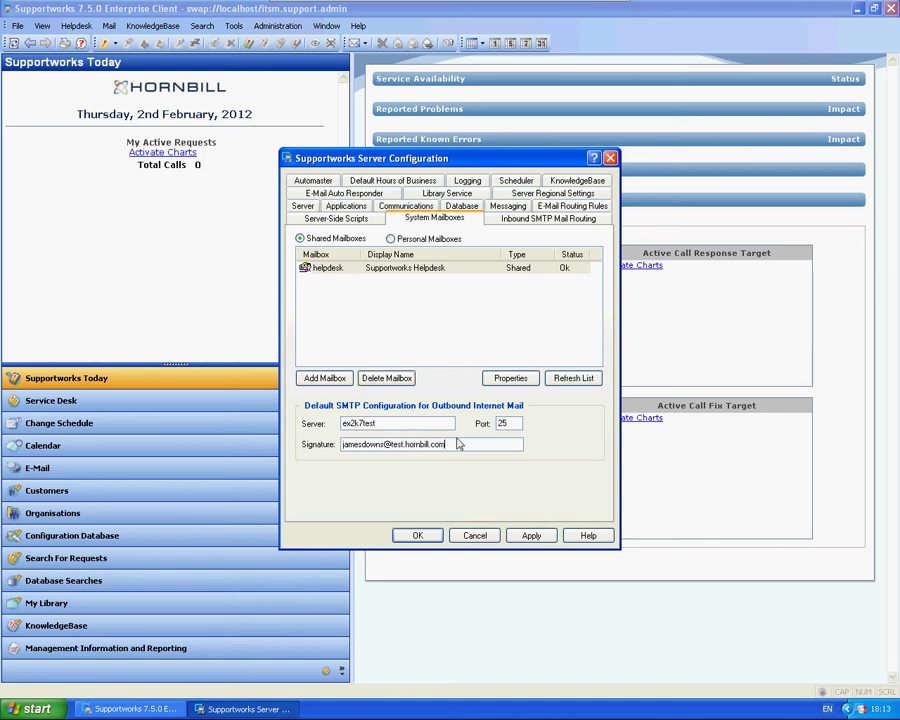
{"action": "left_click_drag", "start_coordinate": [459, 447], "coordinate": [340, 446]}
{"action": "key", "text": "ctrl+c"}
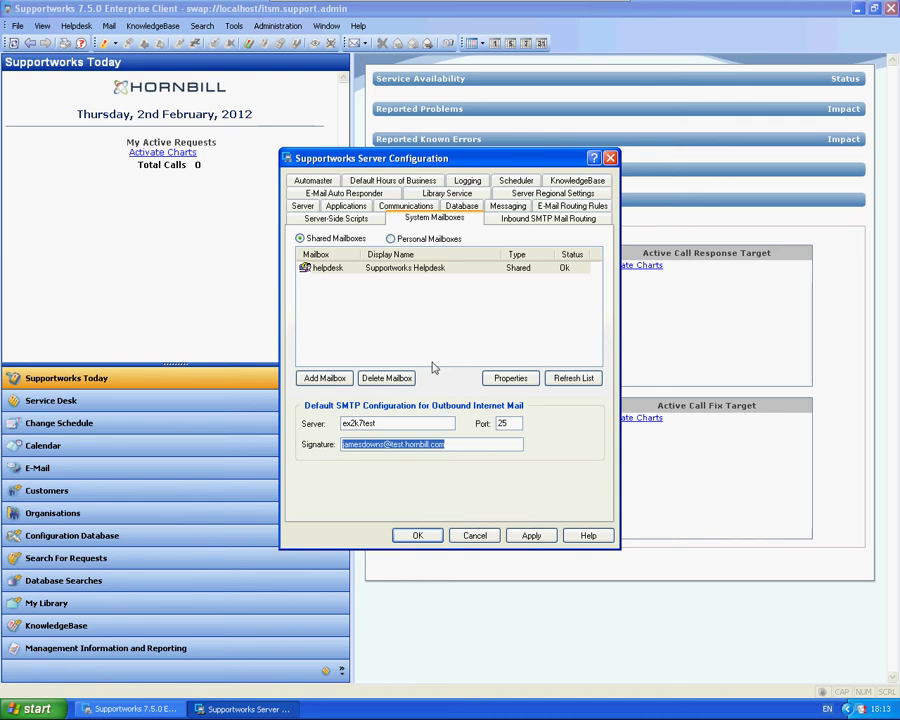
{"action": "double_click", "coordinate": [330, 268]}
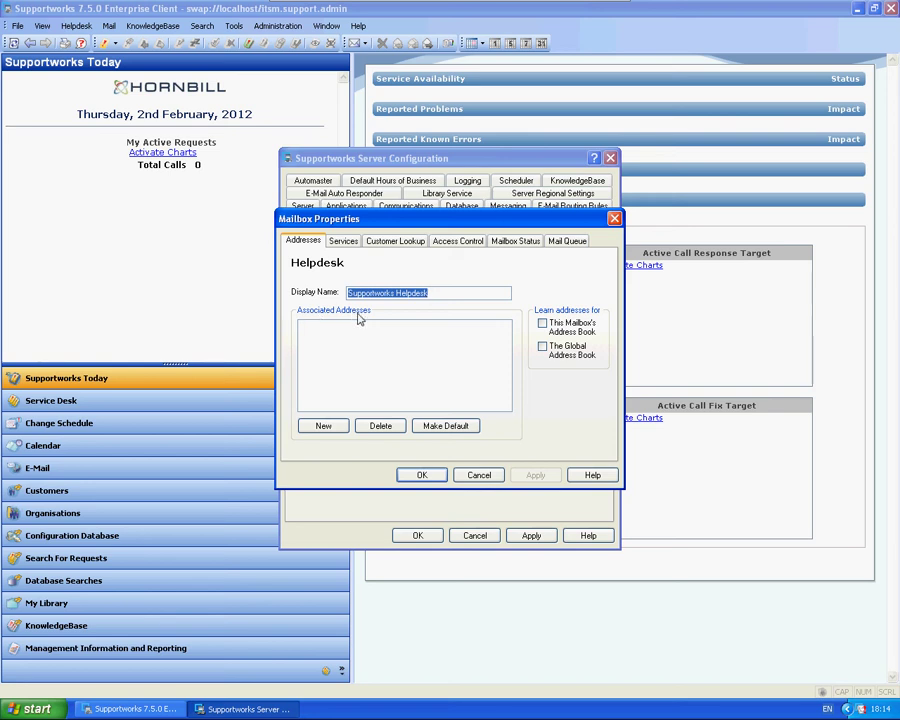
Add the analyst's recipient name on test.hornbill.com as the Helpdesk mailbox's default address
{"action": "left_click", "coordinate": [322, 426]}
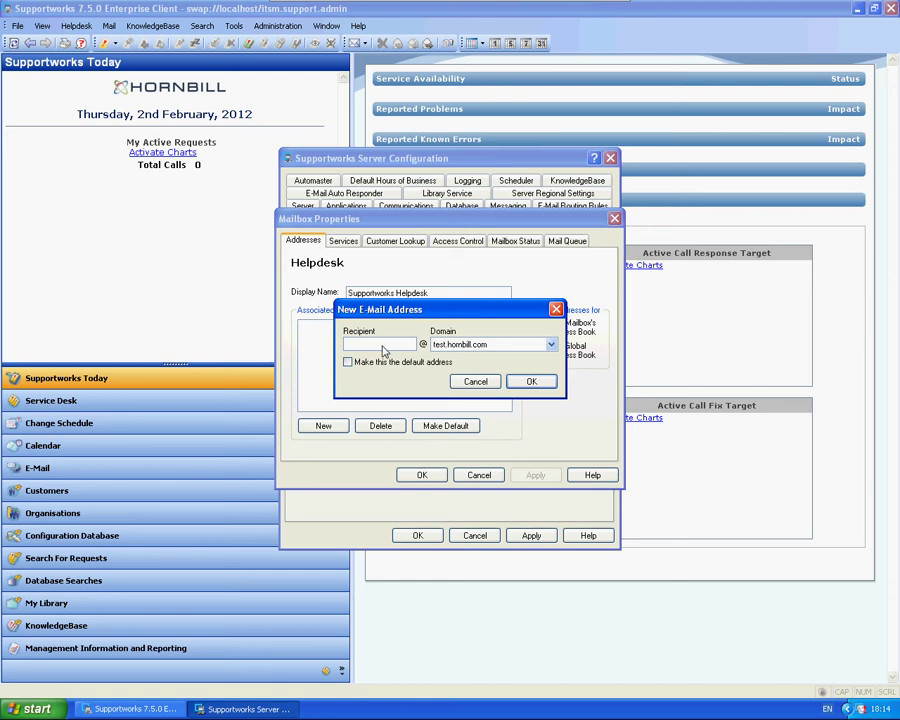
{"action": "left_click", "coordinate": [348, 362]}
{"action": "left_click", "coordinate": [531, 381]}
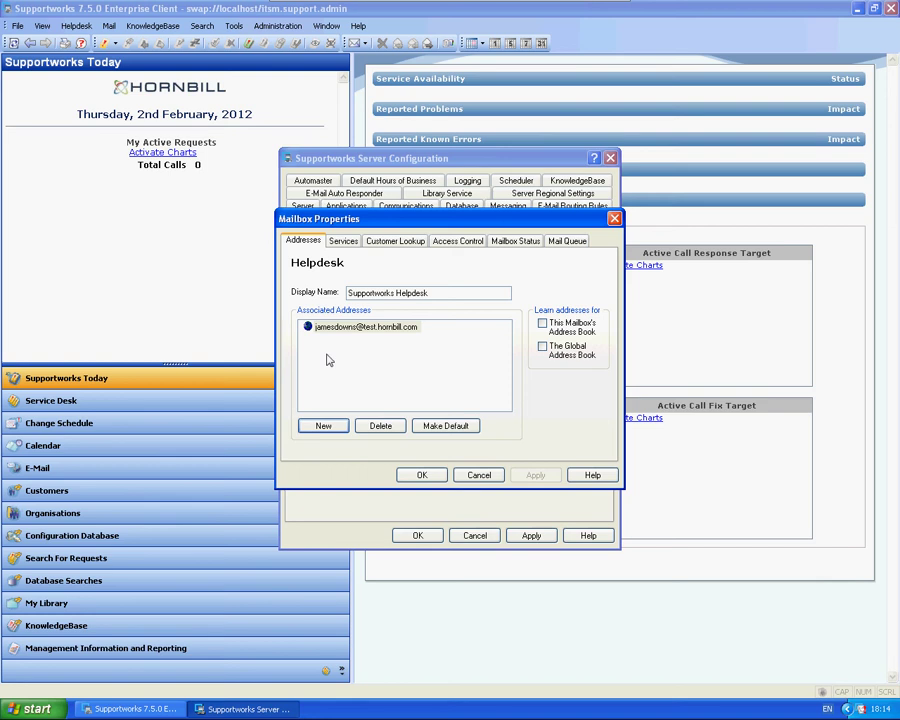
{"action": "left_click", "coordinate": [327, 326]}
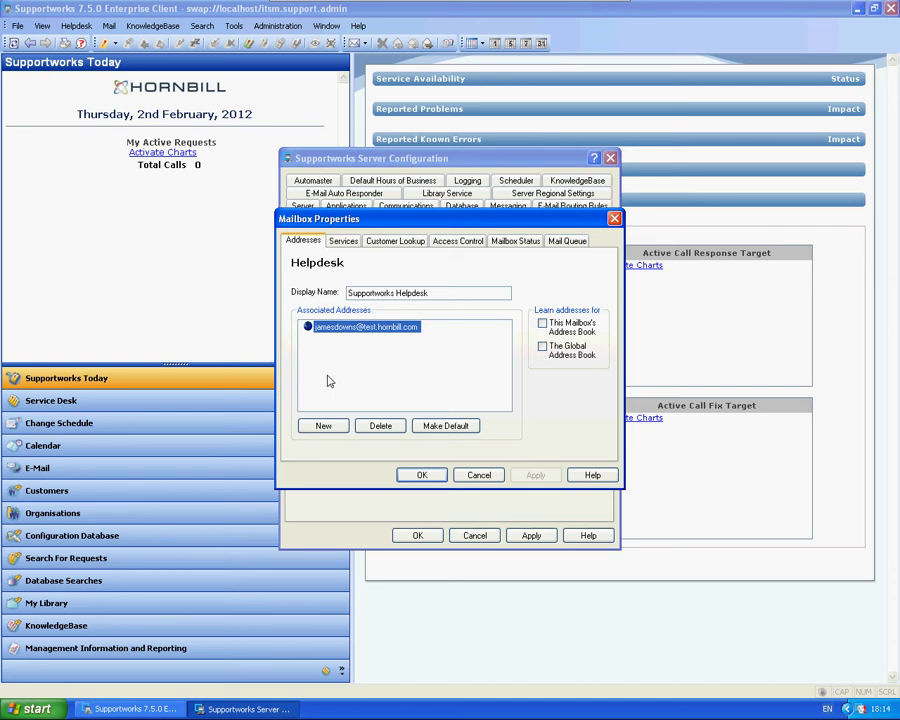
Add an SMTP service on server ex2k7test with the analyst's address pasted as signature
{"action": "left_click", "coordinate": [344, 243]}
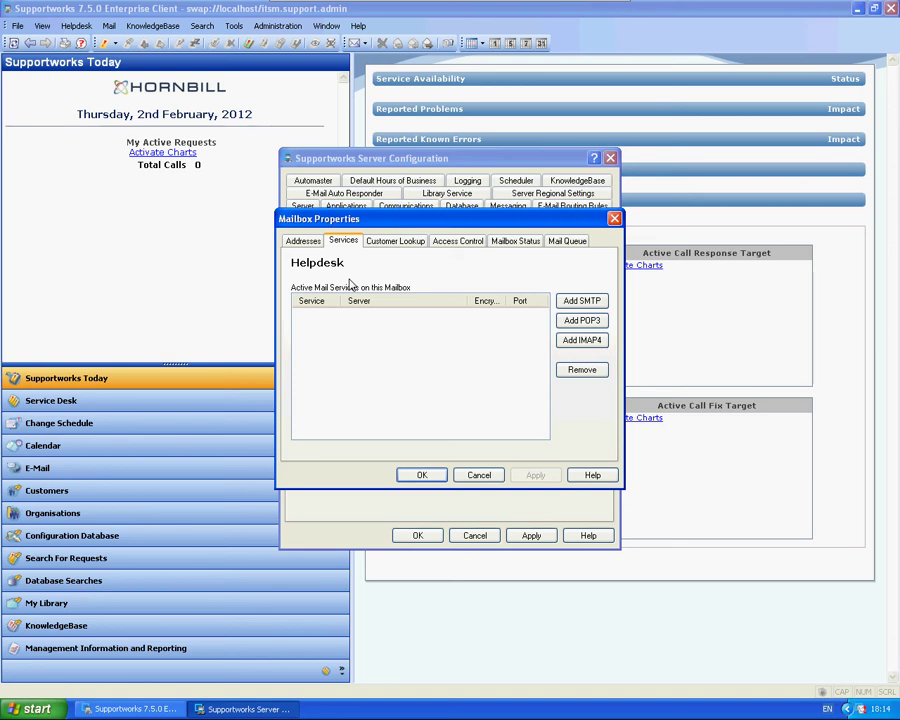
{"action": "left_click", "coordinate": [581, 300]}
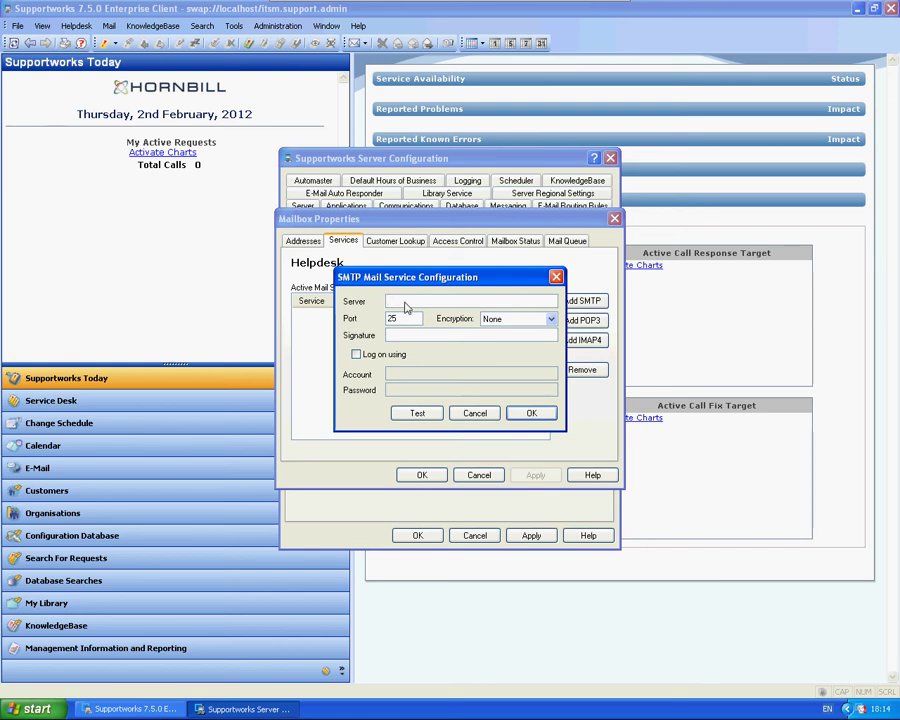
{"action": "type", "text": "ex2k3test"}
{"action": "key", "text": "Tab"}
{"action": "key", "text": "Tab"}
{"action": "key", "text": "Tab"}
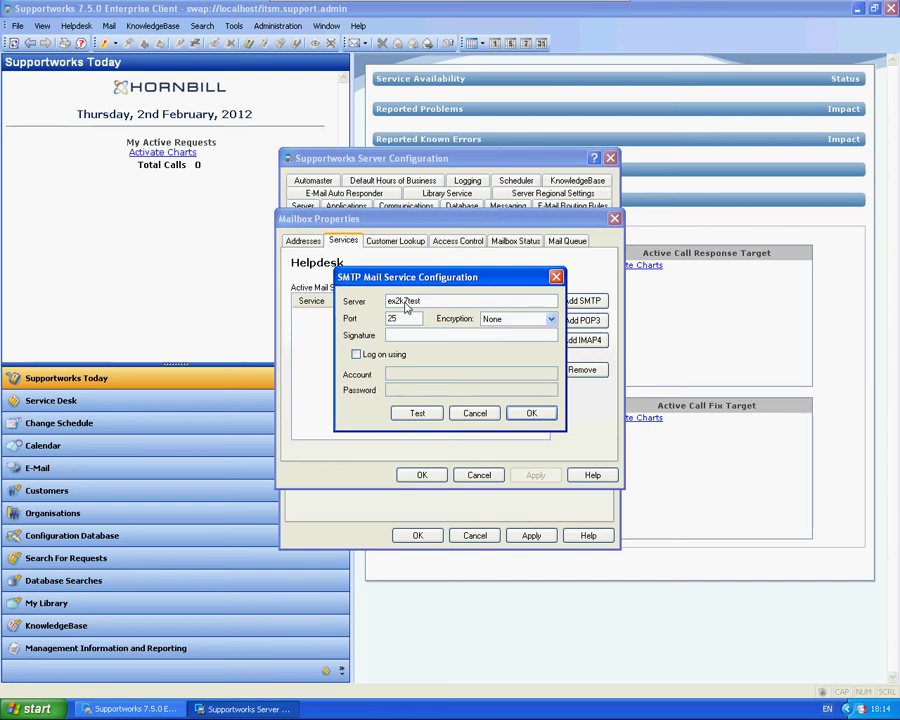
{"action": "key", "text": "ctrl+v"}
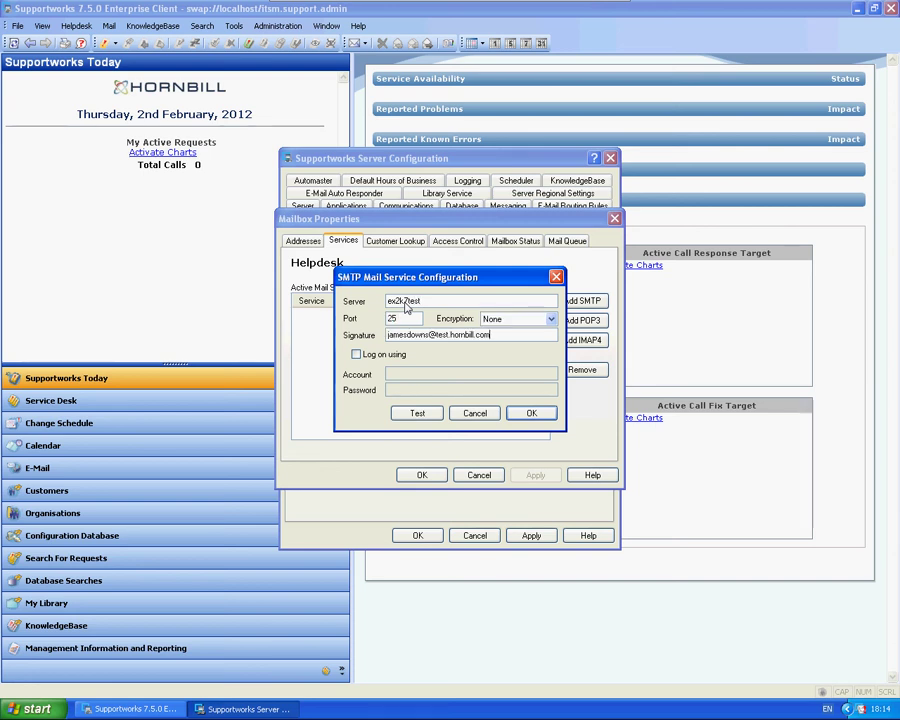
Enable logon with the analyst's account and password, pass the connection test, and save the SMTP service
{"action": "left_click", "coordinate": [380, 356]}
{"action": "key", "text": "Tab"}
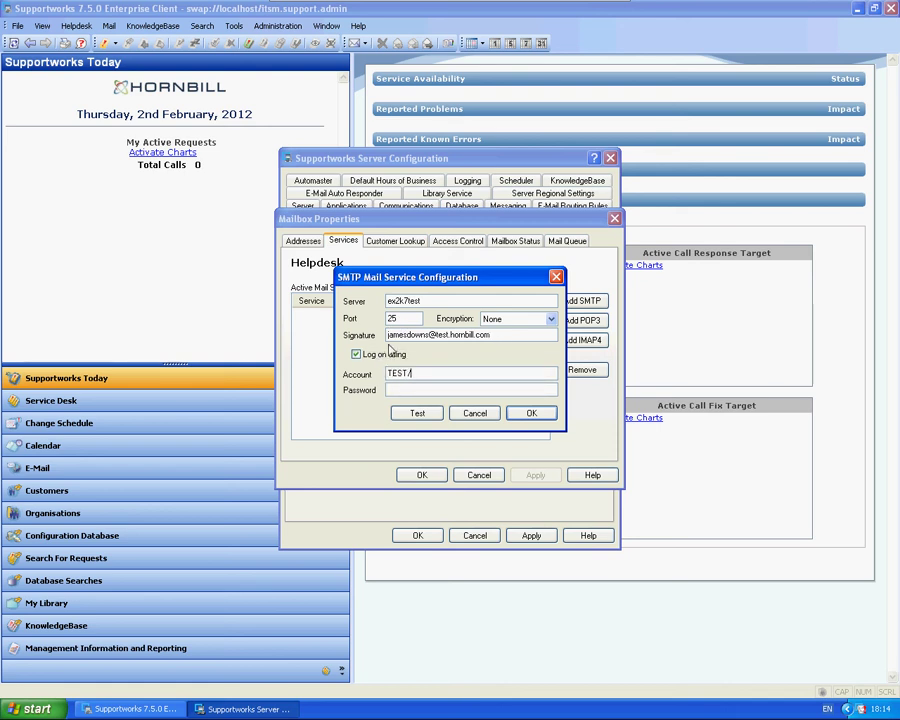
{"action": "type", "text": "********"}
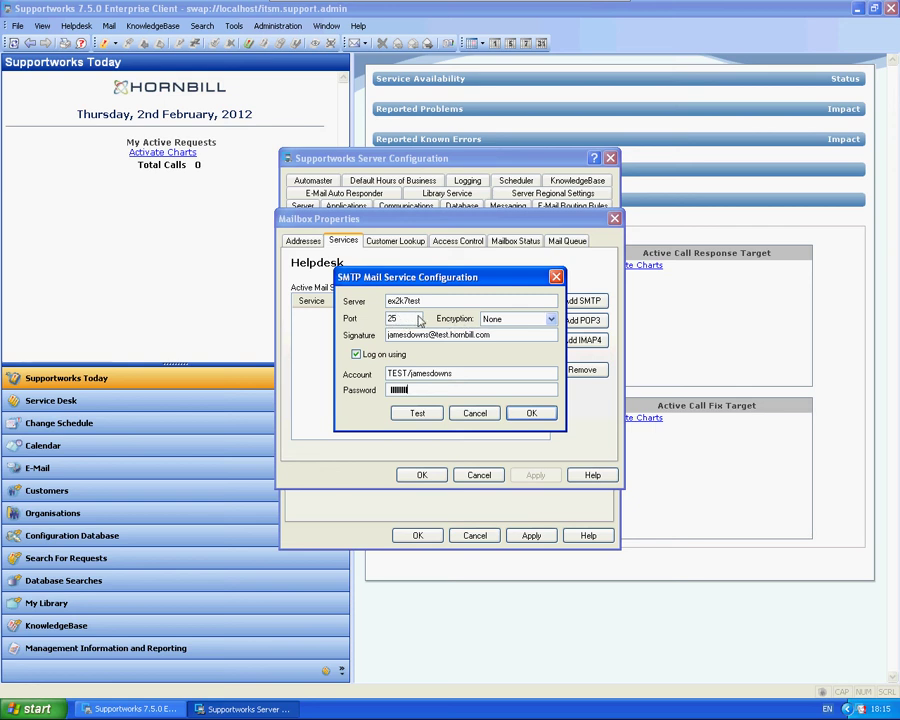
{"action": "left_click", "coordinate": [422, 413]}
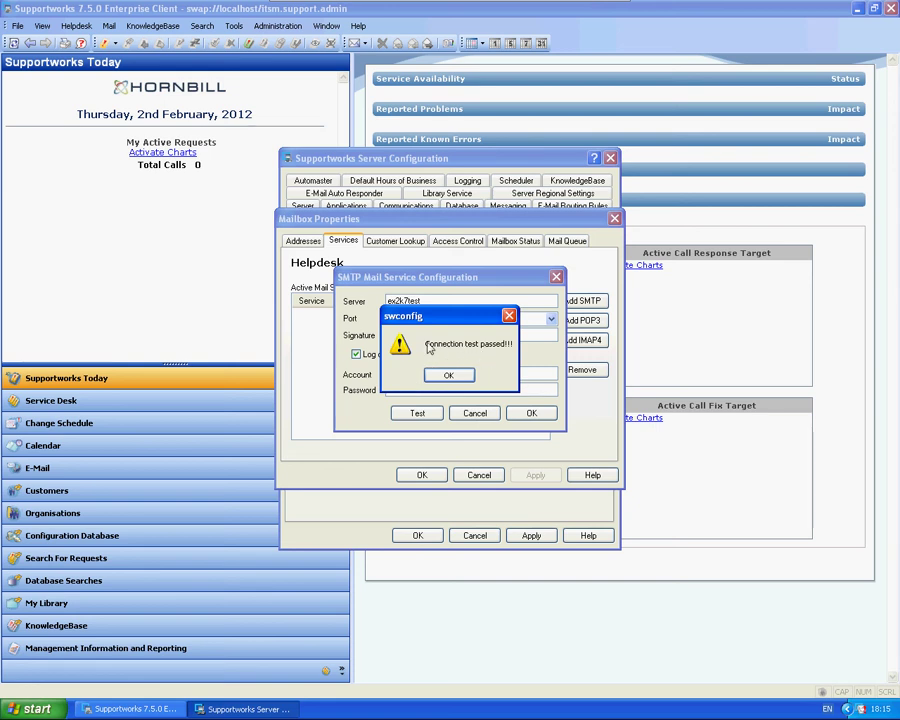
{"action": "left_click_drag", "start_coordinate": [450, 323], "coordinate": [599, 330]}
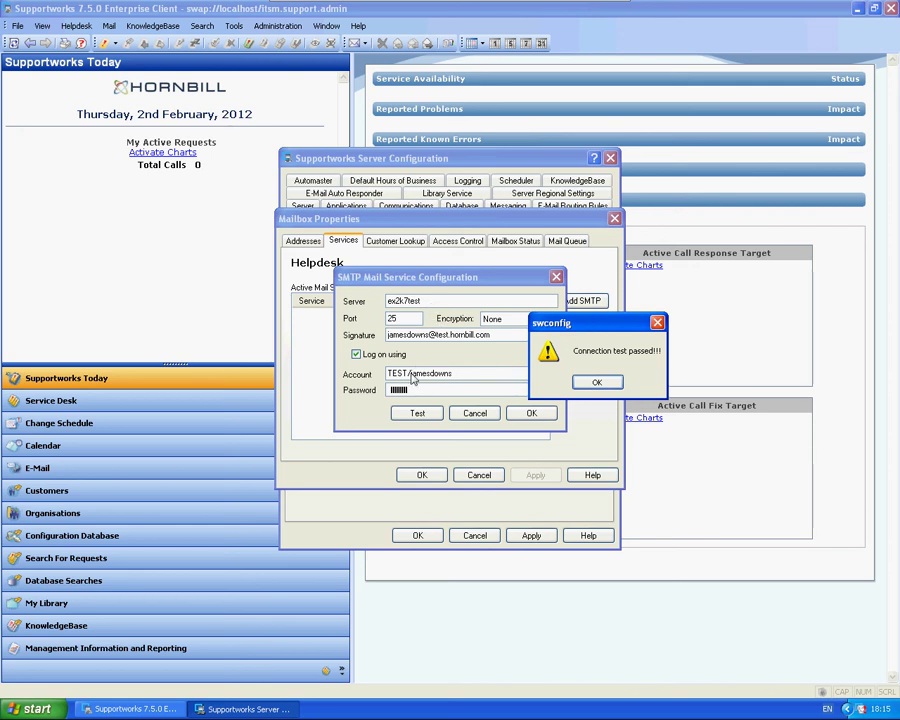
{"action": "left_click", "coordinate": [596, 382]}
{"action": "left_click", "coordinate": [522, 413]}
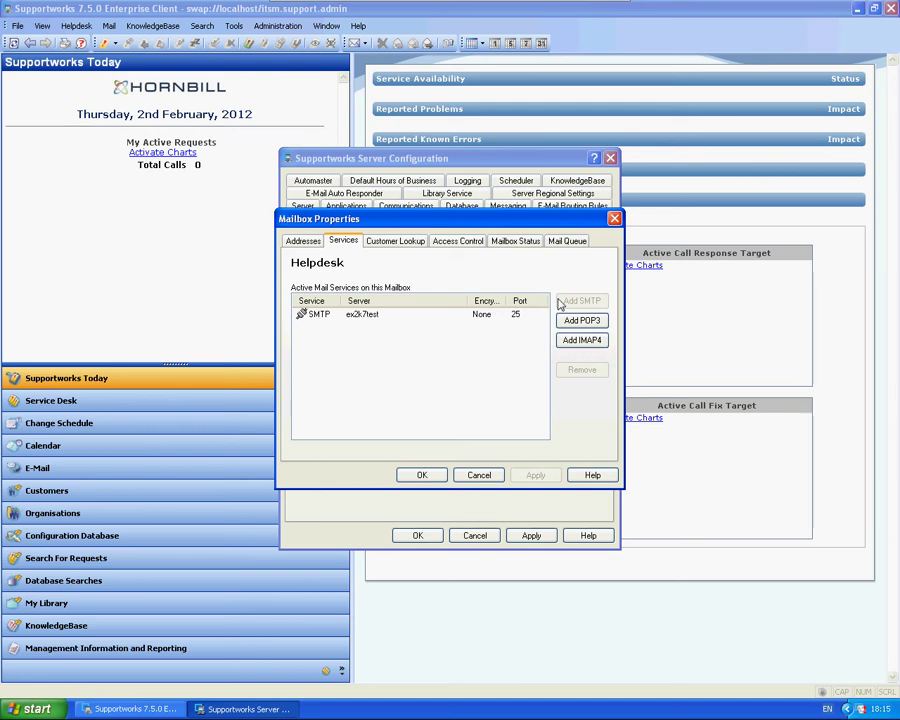
Add a POP3 service on ex2k7test with the analyst's username and password, and test it
{"action": "left_click", "coordinate": [584, 321]}
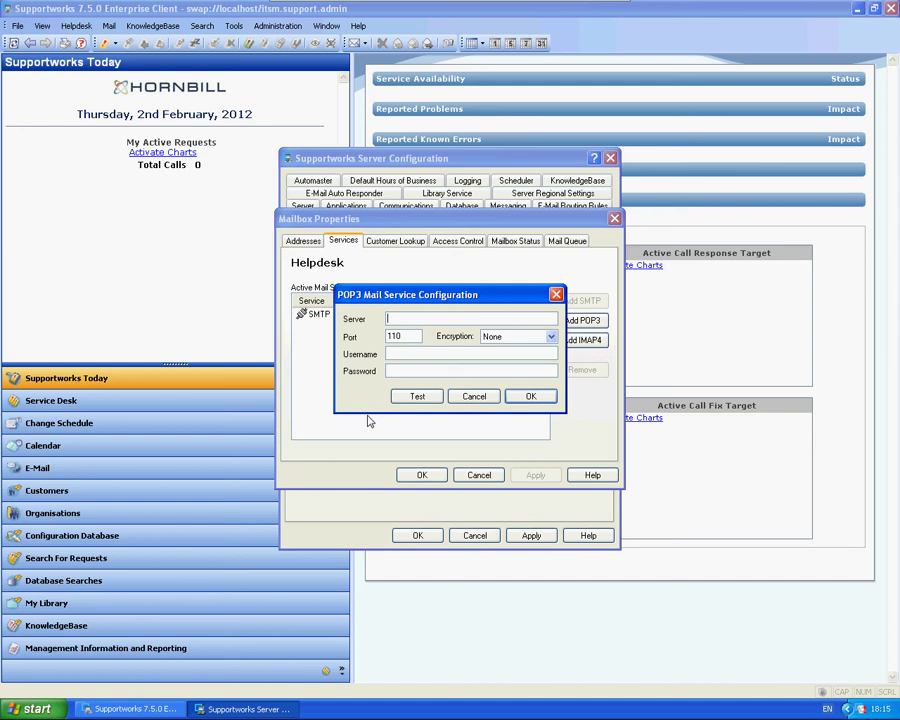
{"action": "type", "text": "ex"}
{"action": "type", "text": "2k7m"}
{"action": "key", "text": "Tab"}
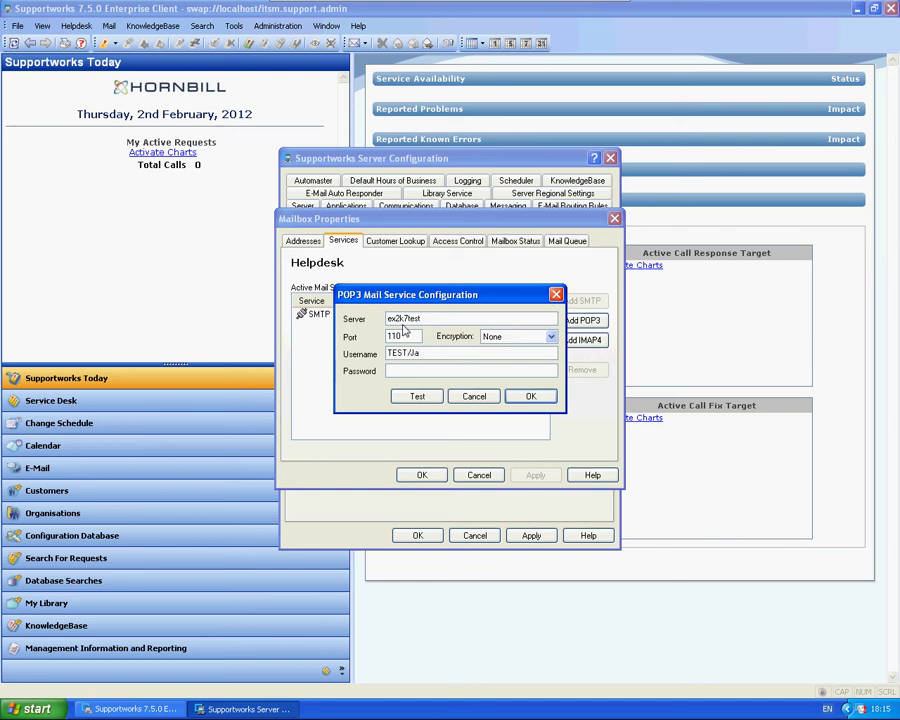
{"action": "type", "text": "TEST/jamesd********"}
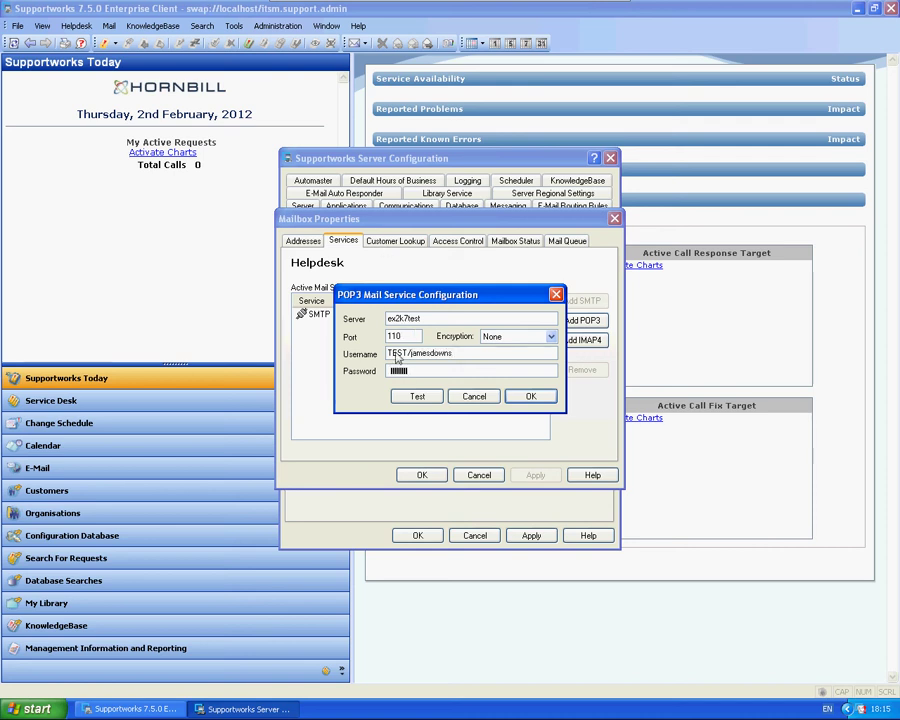
{"action": "left_click", "coordinate": [418, 396]}
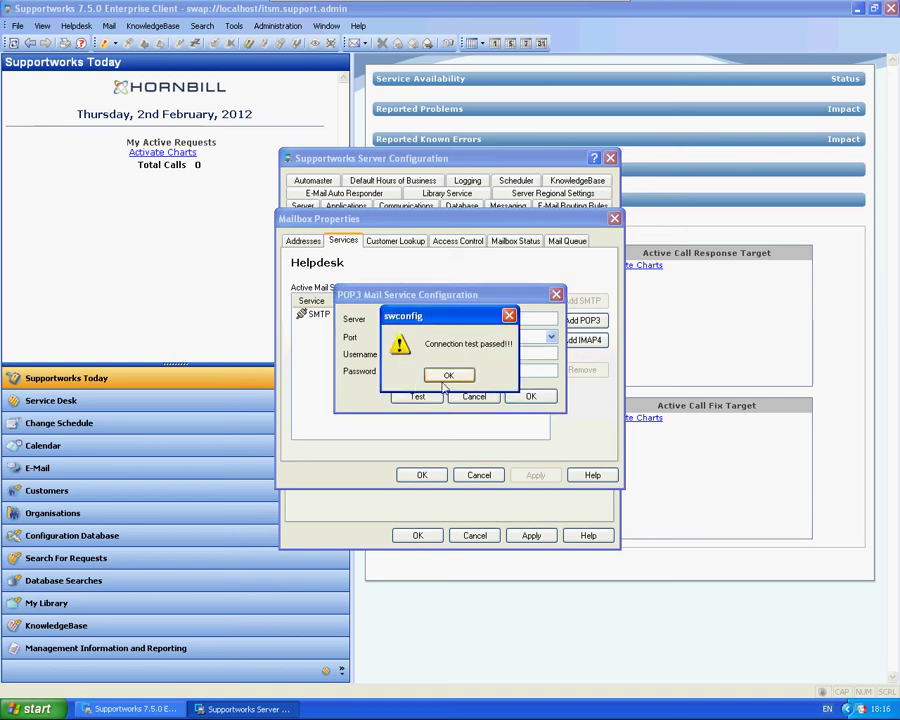
{"action": "left_click", "coordinate": [446, 375]}
Correct the POP3 password, retest until the connection passes, and save the POP3 service
{"action": "left_click", "coordinate": [437, 376]}
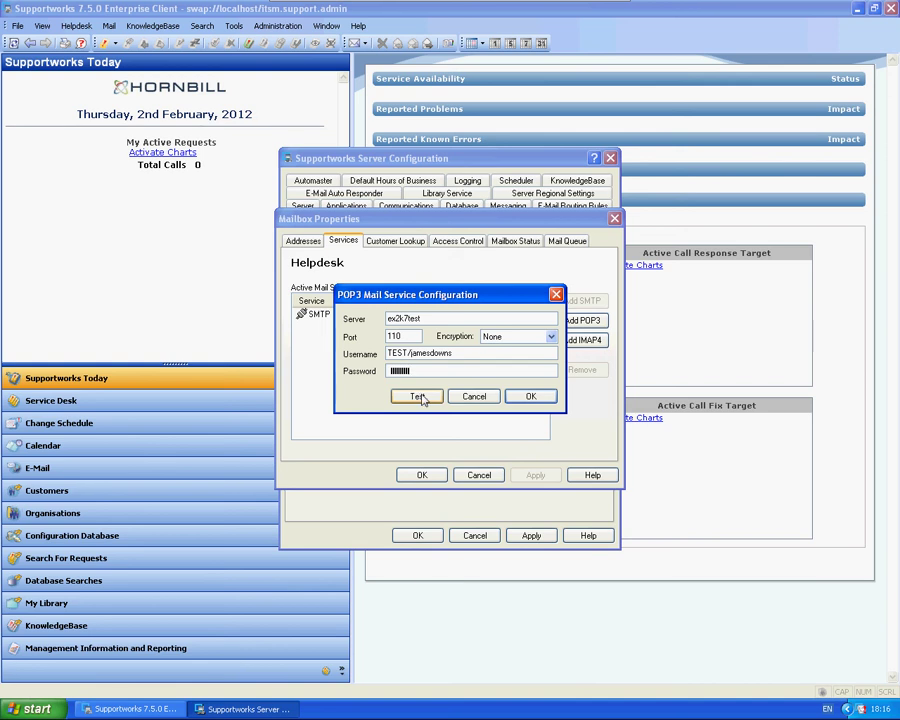
{"action": "left_click", "coordinate": [421, 397]}
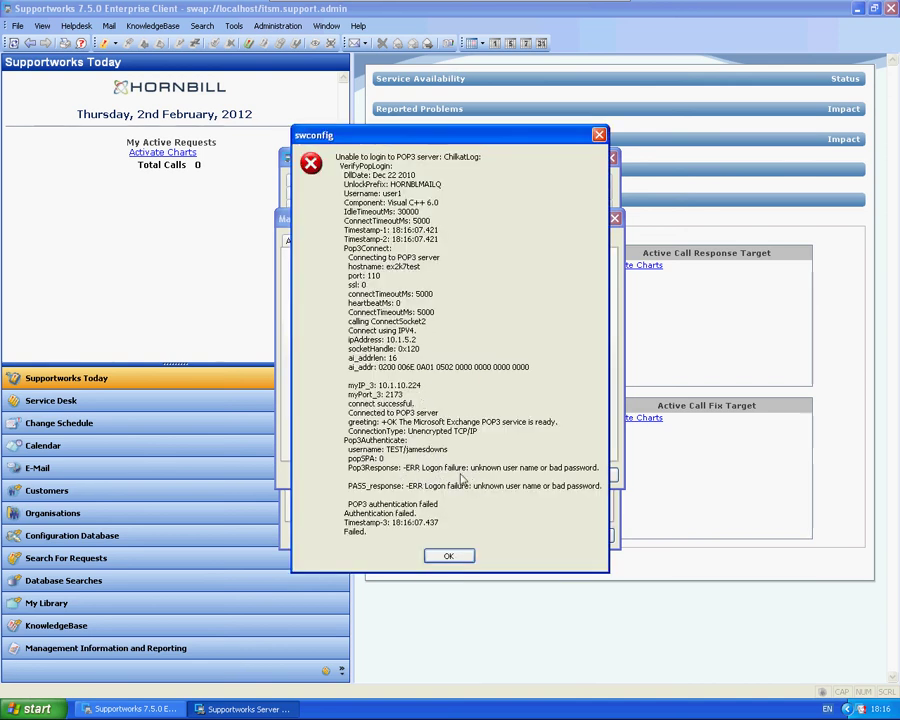
{"action": "left_click", "coordinate": [448, 556]}
{"action": "left_click", "coordinate": [428, 372]}
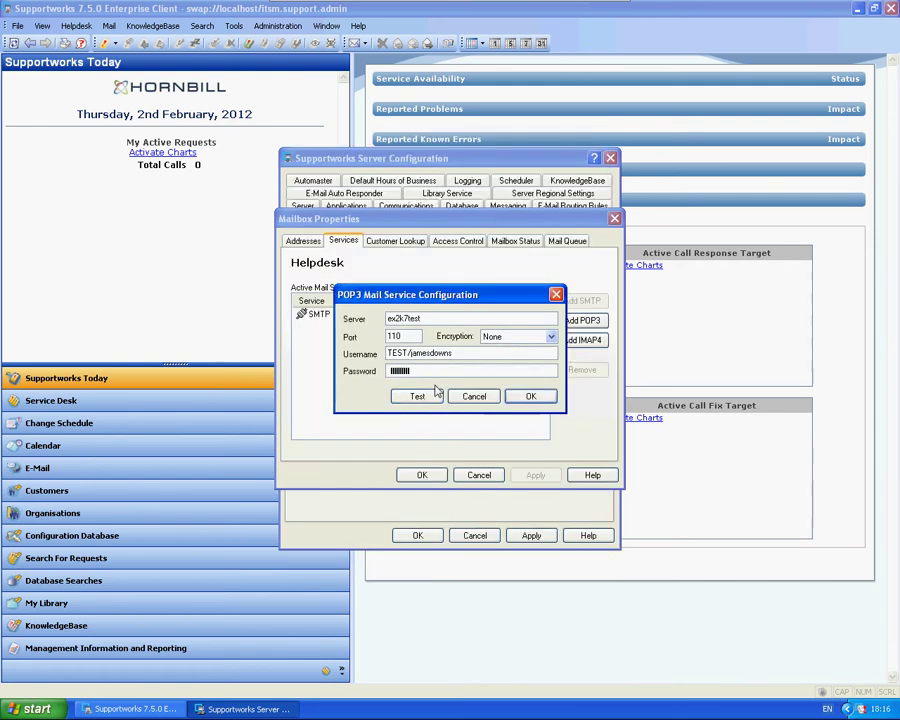
{"action": "left_click", "coordinate": [414, 396]}
{"action": "key", "text": "Return"}
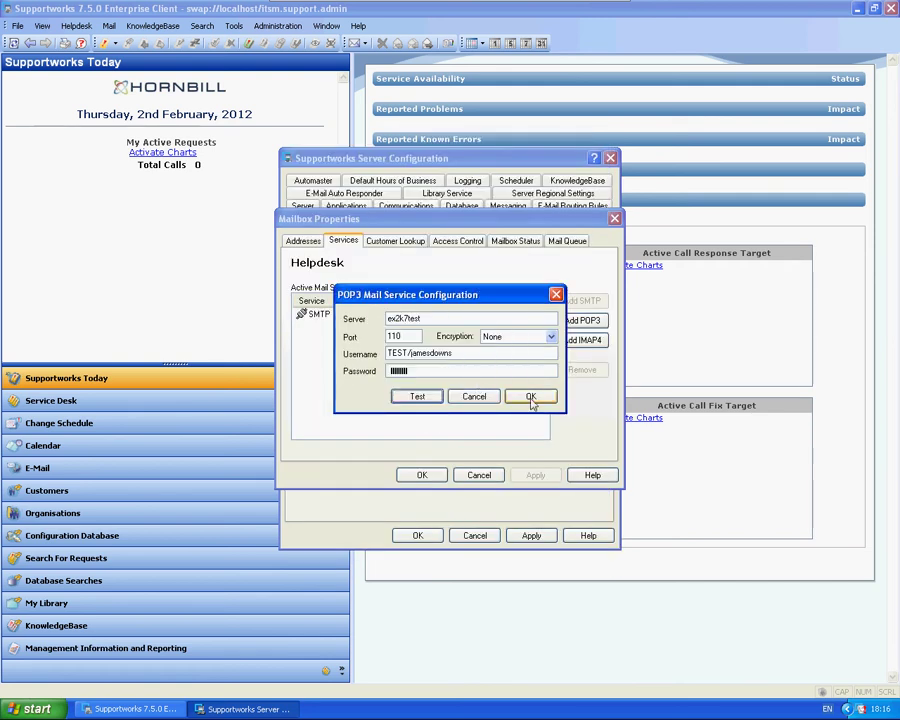
{"action": "left_click", "coordinate": [531, 396]}
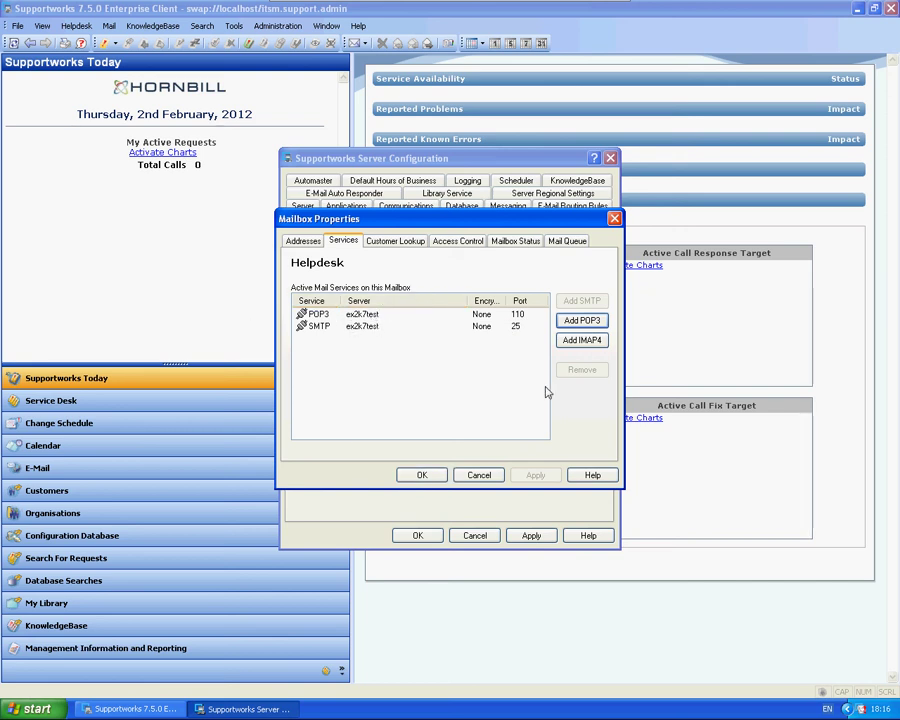
Point the customer lookup at the userdb table, with keysearch as Customer ID
{"action": "left_click", "coordinate": [397, 243]}
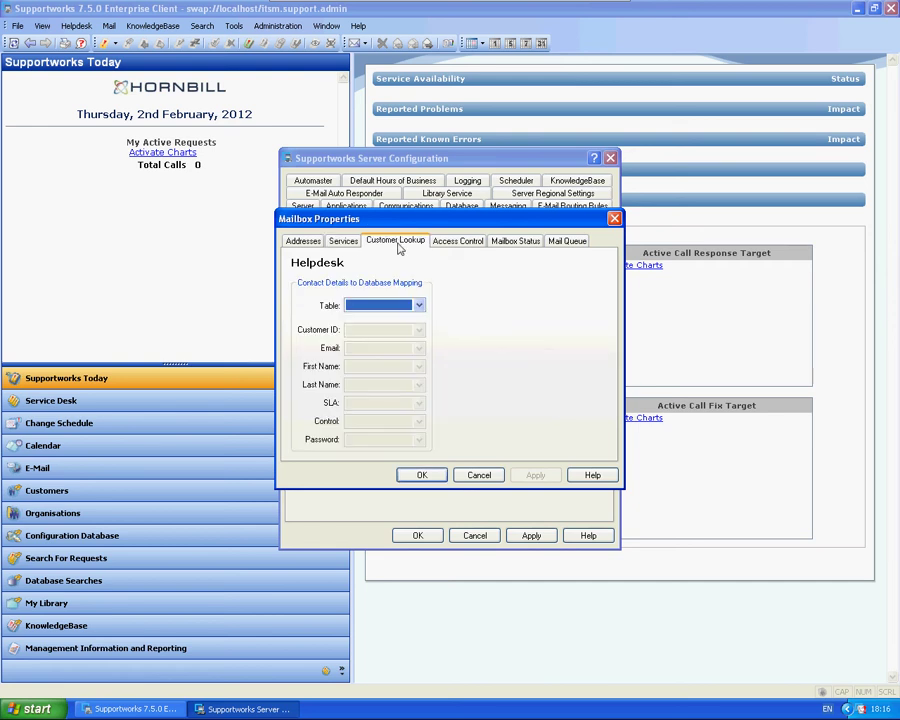
{"action": "left_click", "coordinate": [419, 305]}
{"action": "left_click_drag", "start_coordinate": [420, 344], "coordinate": [402, 548]}
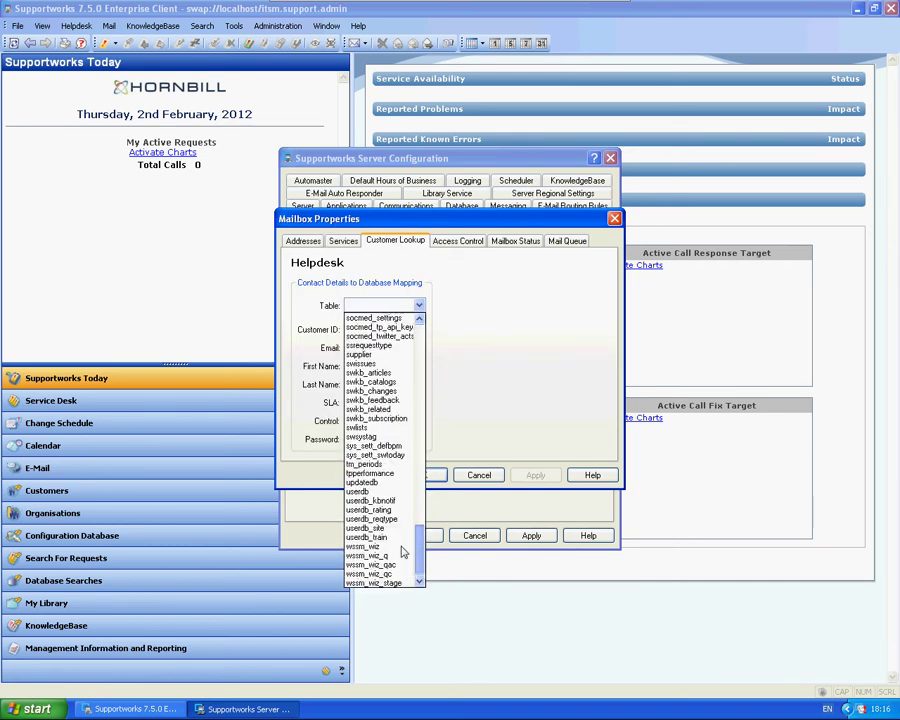
{"action": "left_click", "coordinate": [362, 492]}
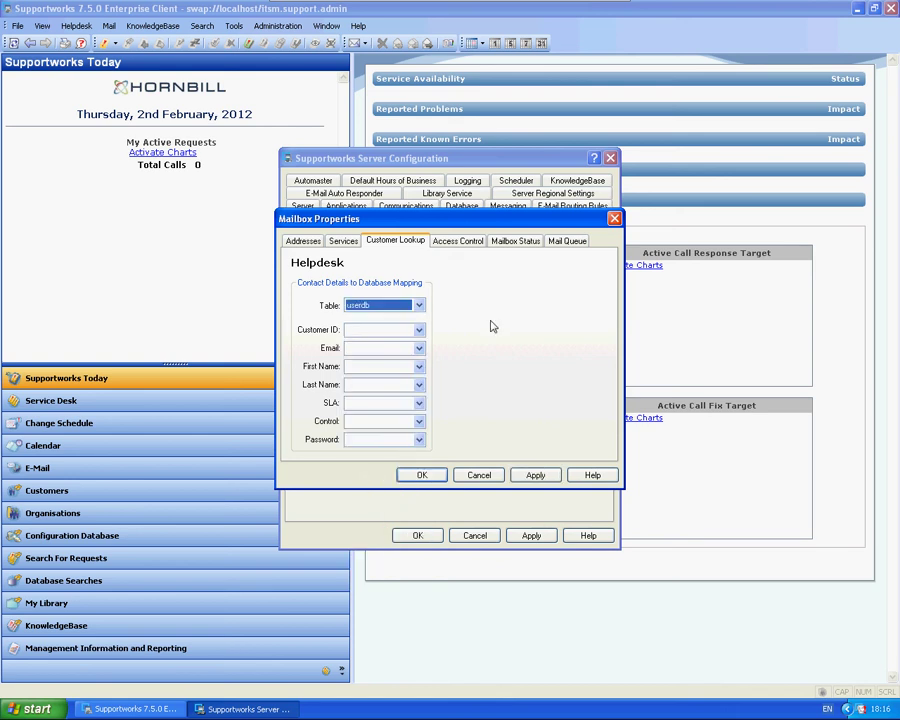
{"action": "left_click", "coordinate": [419, 331]}
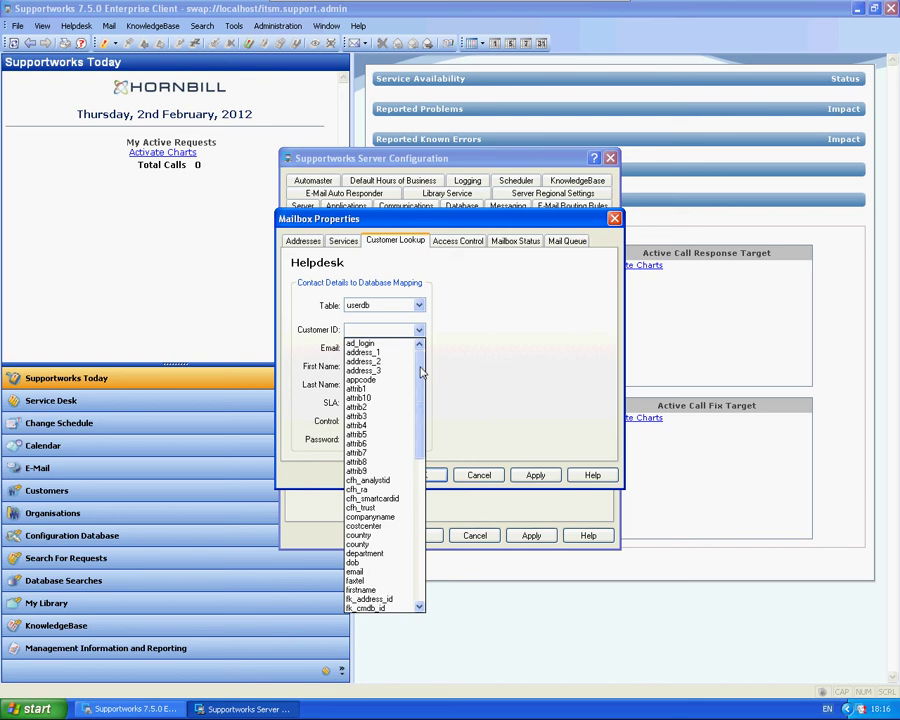
{"action": "left_click_drag", "start_coordinate": [420, 372], "coordinate": [413, 460]}
{"action": "left_click", "coordinate": [362, 489]}
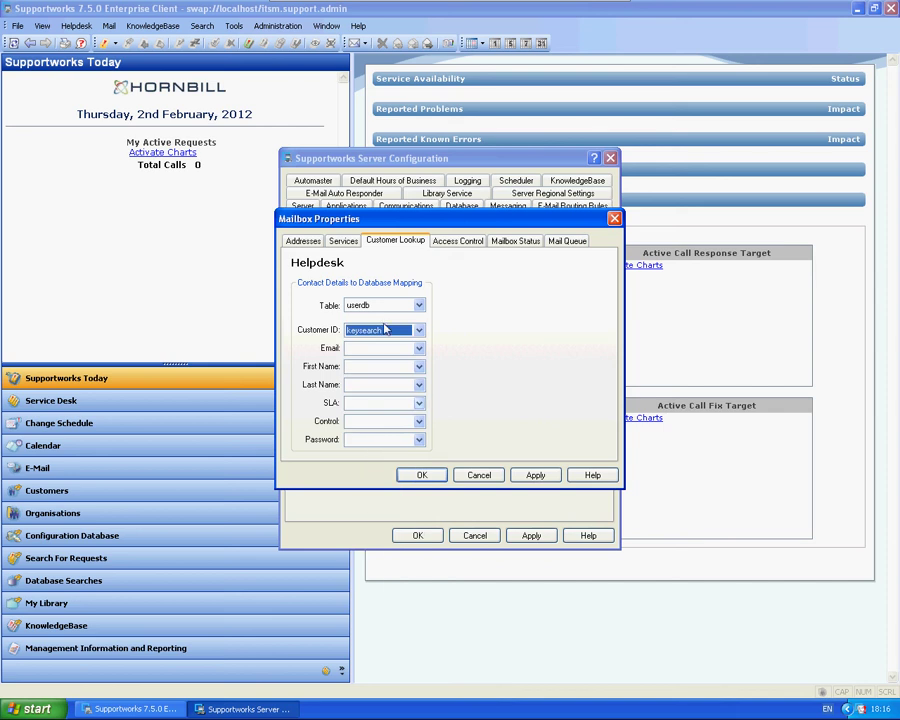
Map Email, First Name and Last Name to the email, firstname and surname columns
{"action": "left_click", "coordinate": [419, 348]}
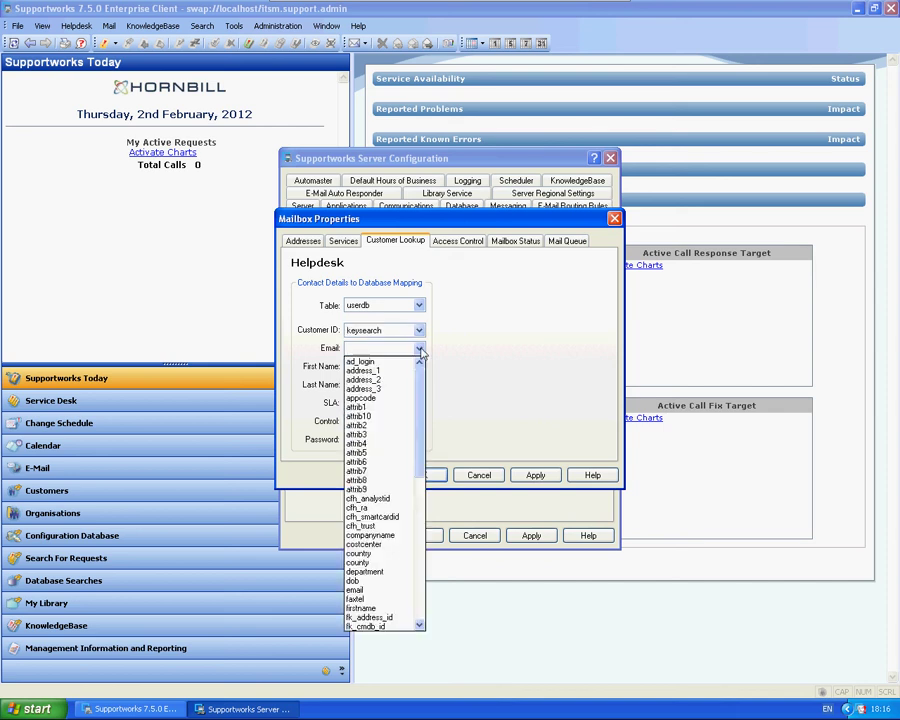
{"action": "scroll", "coordinate": [390, 455], "scroll_direction": "down", "scroll_amount": 5}
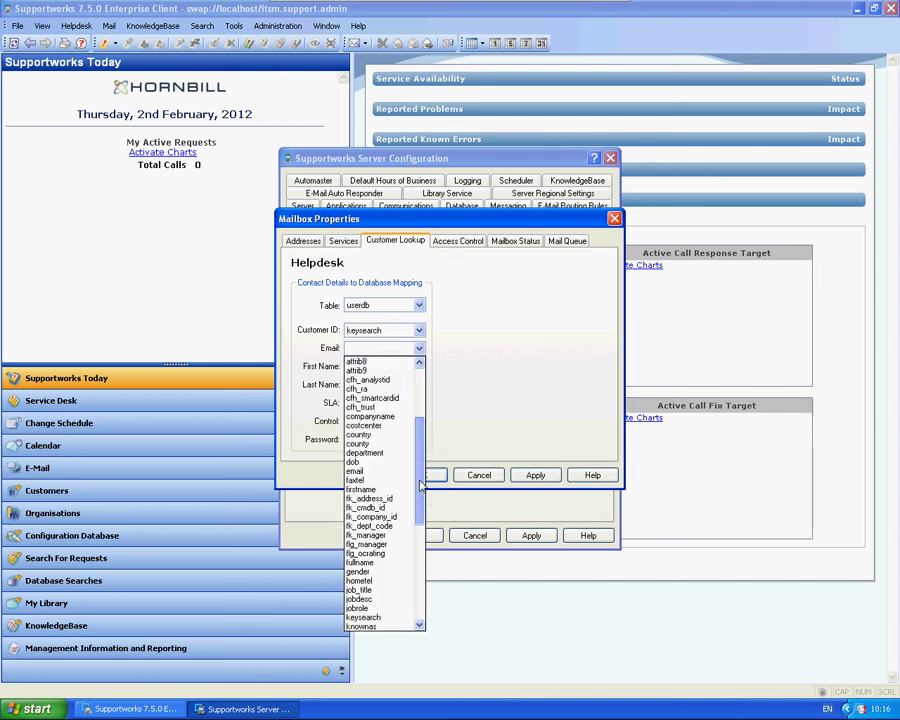
{"action": "left_click", "coordinate": [356, 462]}
{"action": "left_click", "coordinate": [419, 366]}
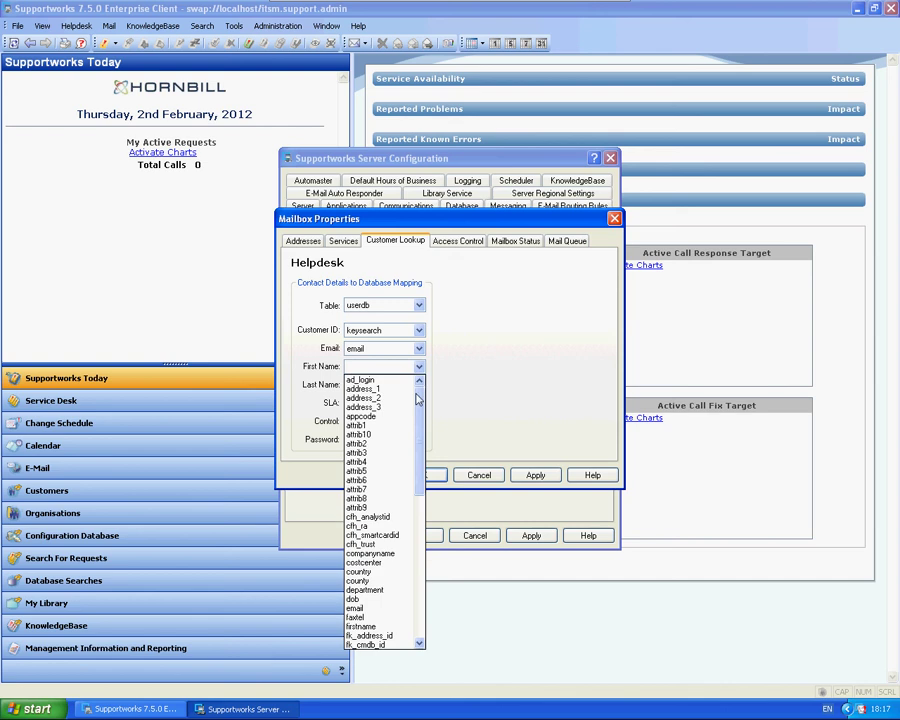
{"action": "scroll", "coordinate": [418, 497], "scroll_direction": "down", "scroll_amount": 6}
{"action": "scroll", "coordinate": [418, 497], "scroll_direction": "down", "scroll_amount": 1}
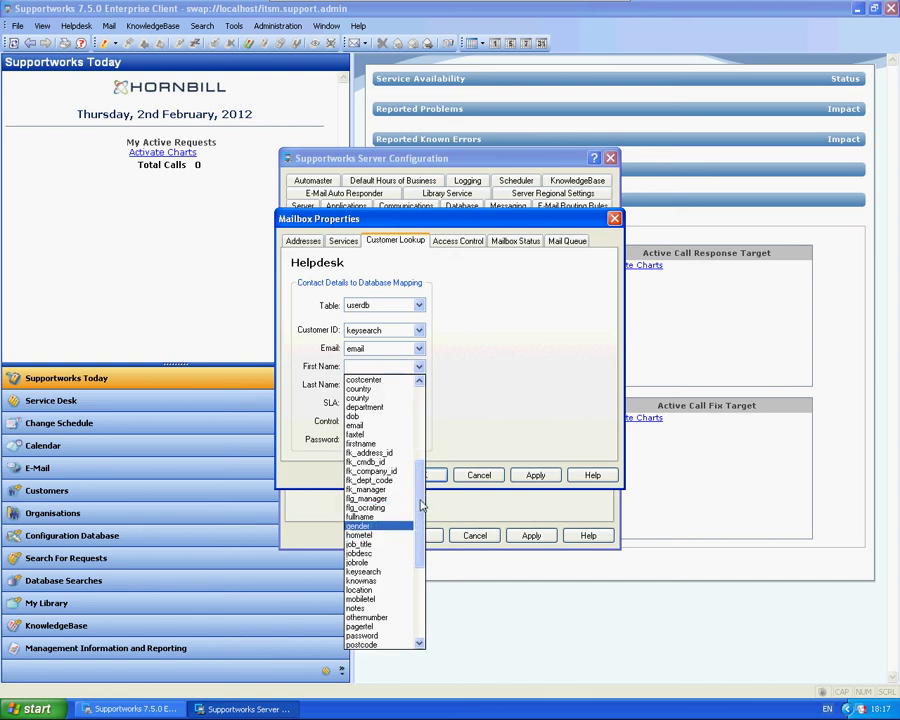
{"action": "left_click", "coordinate": [366, 444]}
{"action": "left_click", "coordinate": [419, 384]}
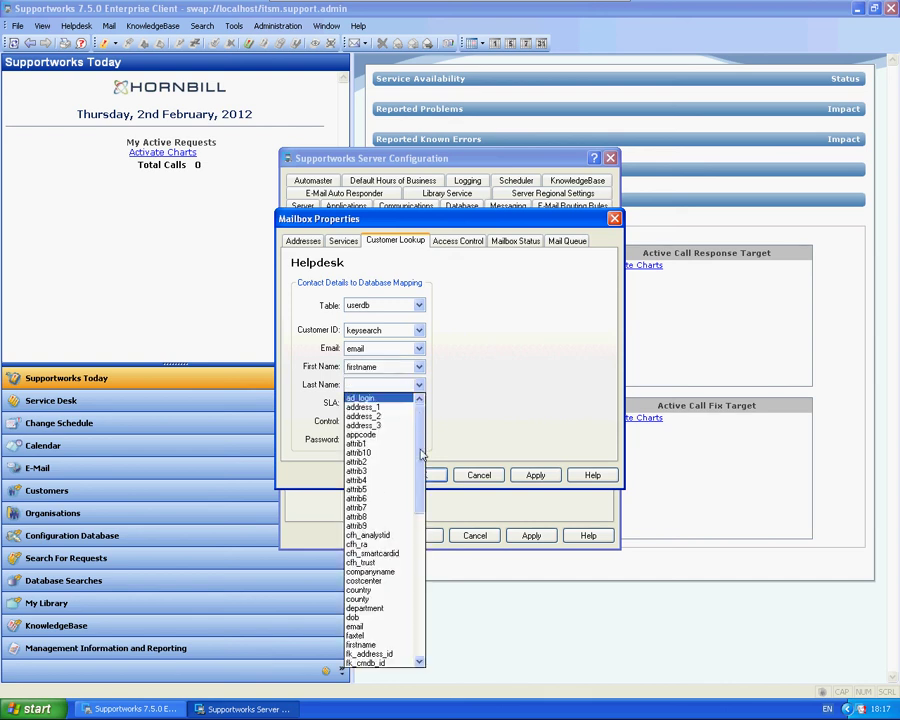
{"action": "scroll", "coordinate": [419, 600], "scroll_direction": "down", "scroll_amount": 12}
{"action": "left_click", "coordinate": [362, 580]}
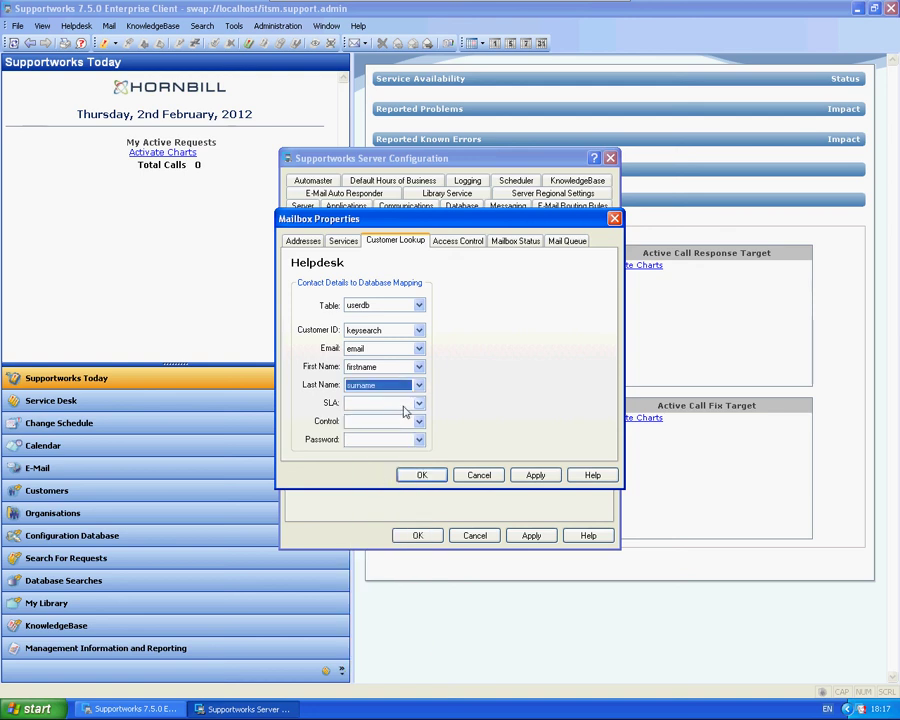
Map SLA to priority, Control to webflag and Password to password, and apply the mappings
{"action": "left_click", "coordinate": [419, 402]}
{"action": "left_click_drag", "start_coordinate": [418, 434], "coordinate": [424, 620]}
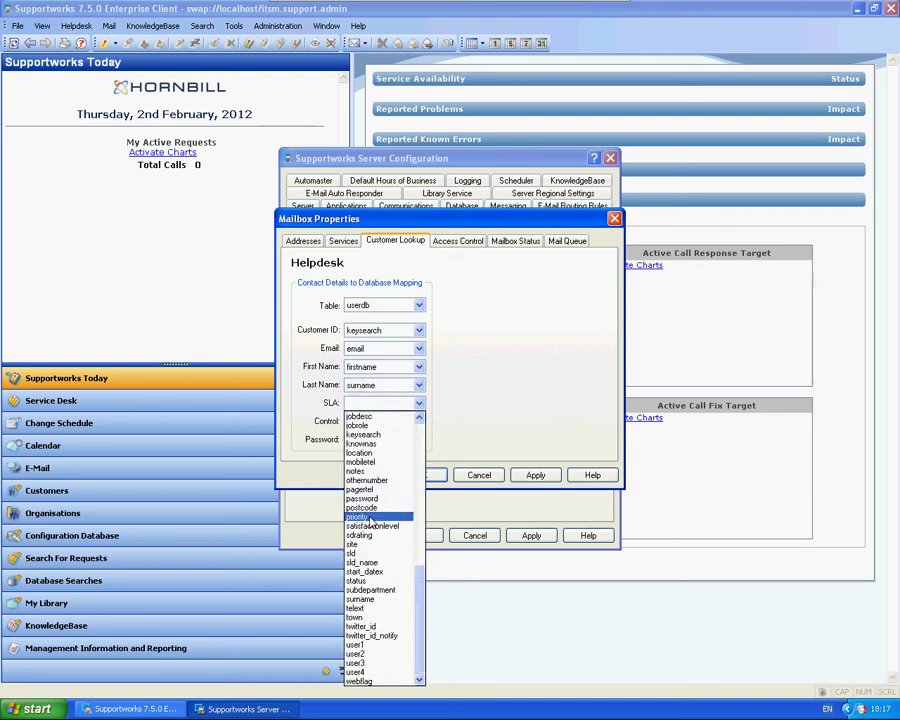
{"action": "left_click", "coordinate": [372, 517]}
{"action": "left_click", "coordinate": [419, 421]}
{"action": "left_click_drag", "start_coordinate": [418, 450], "coordinate": [414, 690]}
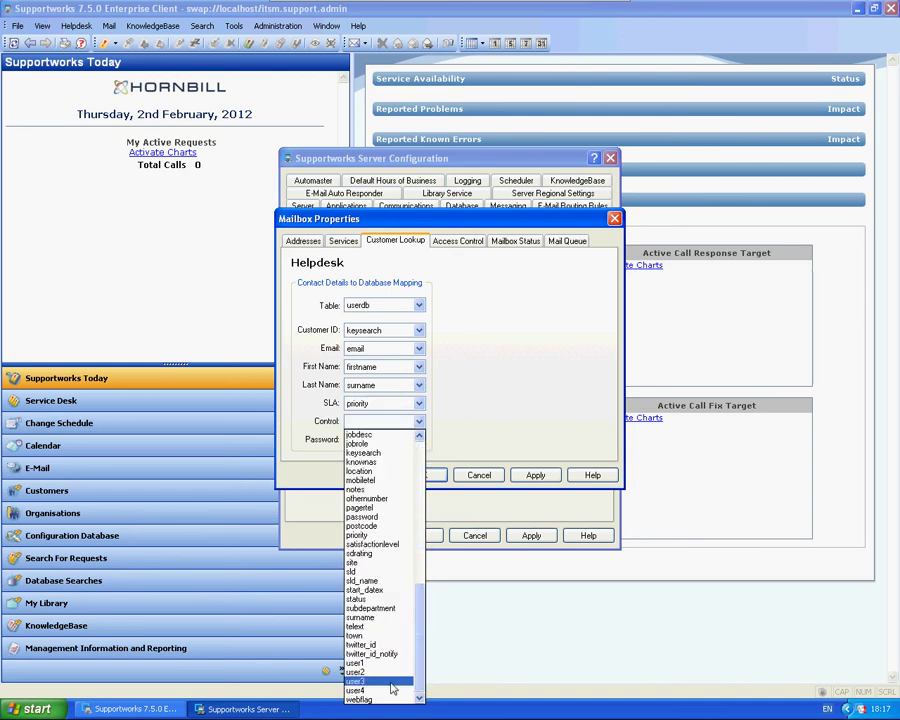
{"action": "left_click", "coordinate": [368, 700]}
{"action": "left_click", "coordinate": [419, 439]}
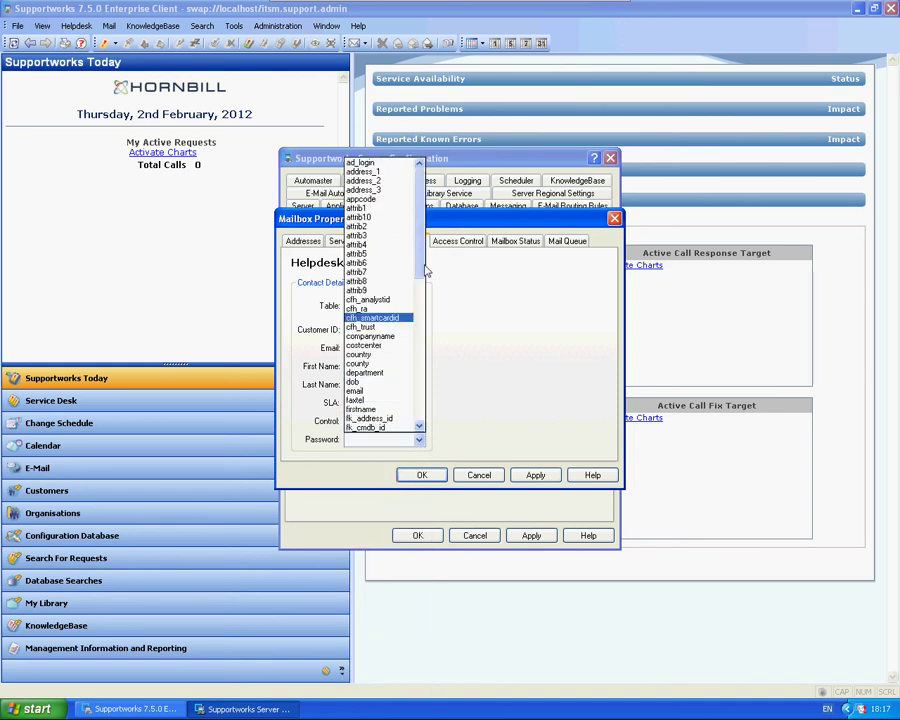
{"action": "left_click_drag", "start_coordinate": [421, 228], "coordinate": [419, 370]}
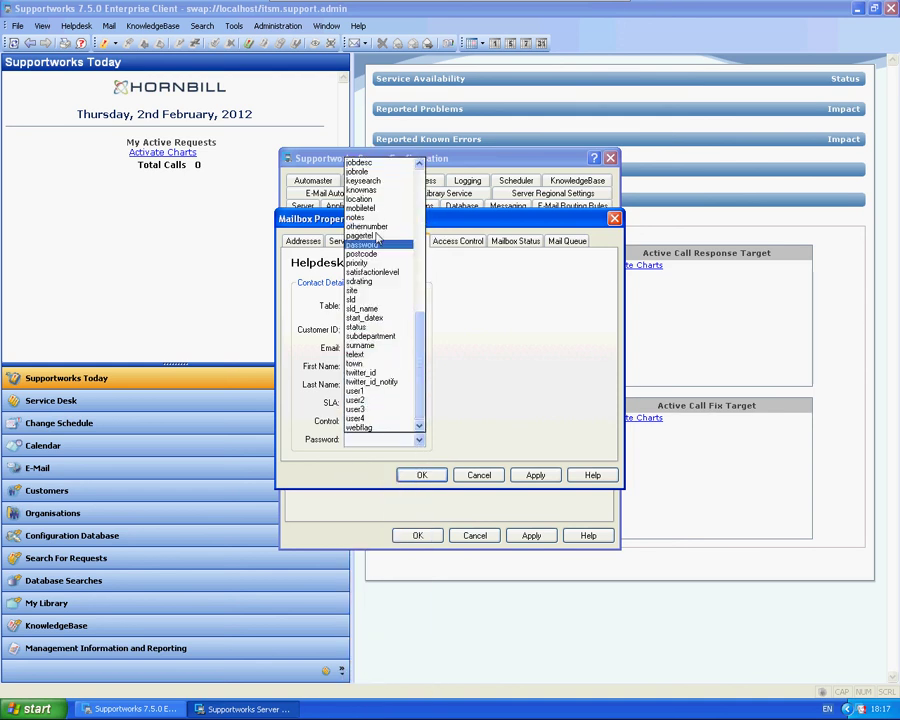
{"action": "left_click", "coordinate": [362, 244]}
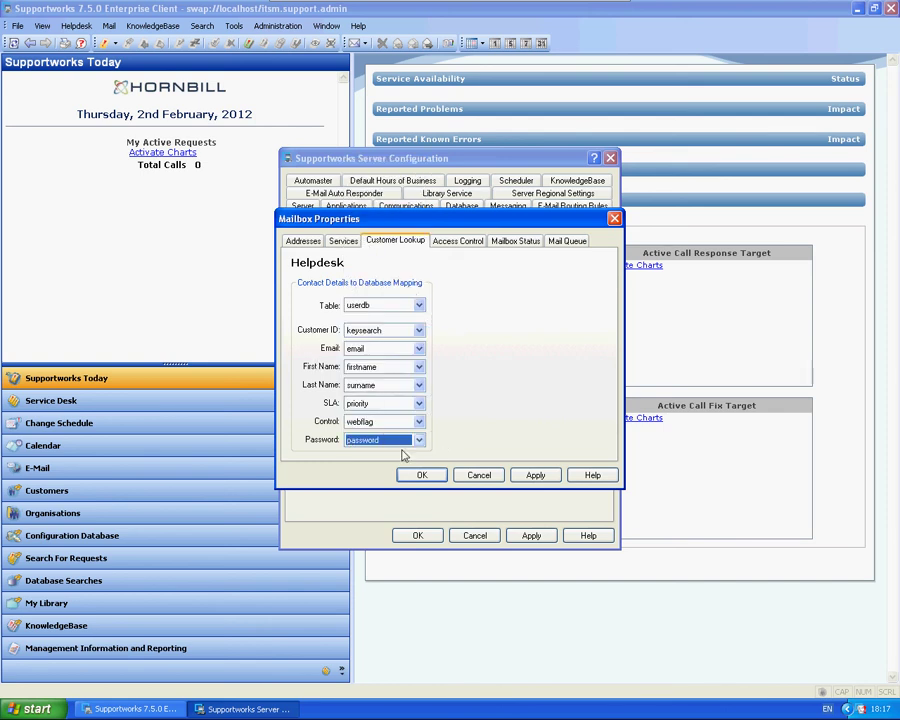
{"action": "left_click", "coordinate": [535, 475]}
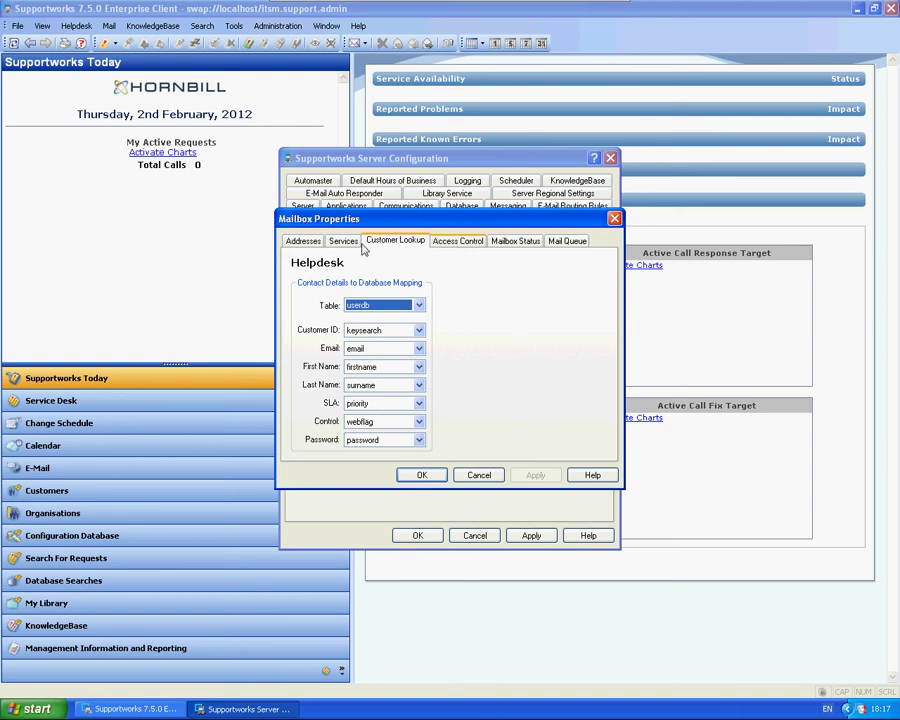
{"action": "left_click", "coordinate": [301, 243]}
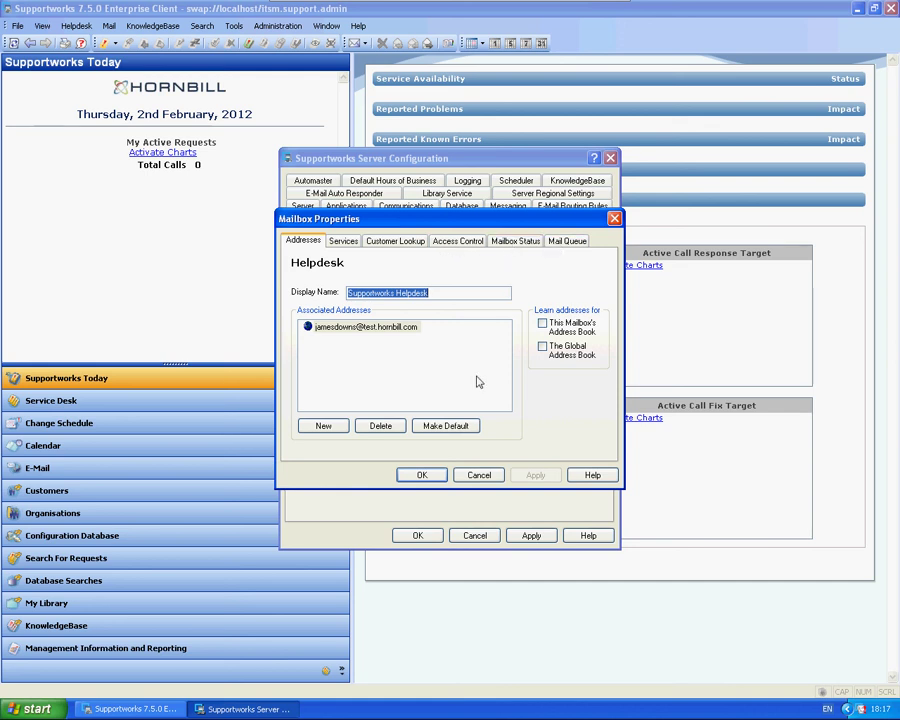
Close the mailbox properties and start the Internet connector with Process Outbound Mail Messages ticked
{"action": "left_click", "coordinate": [422, 475]}
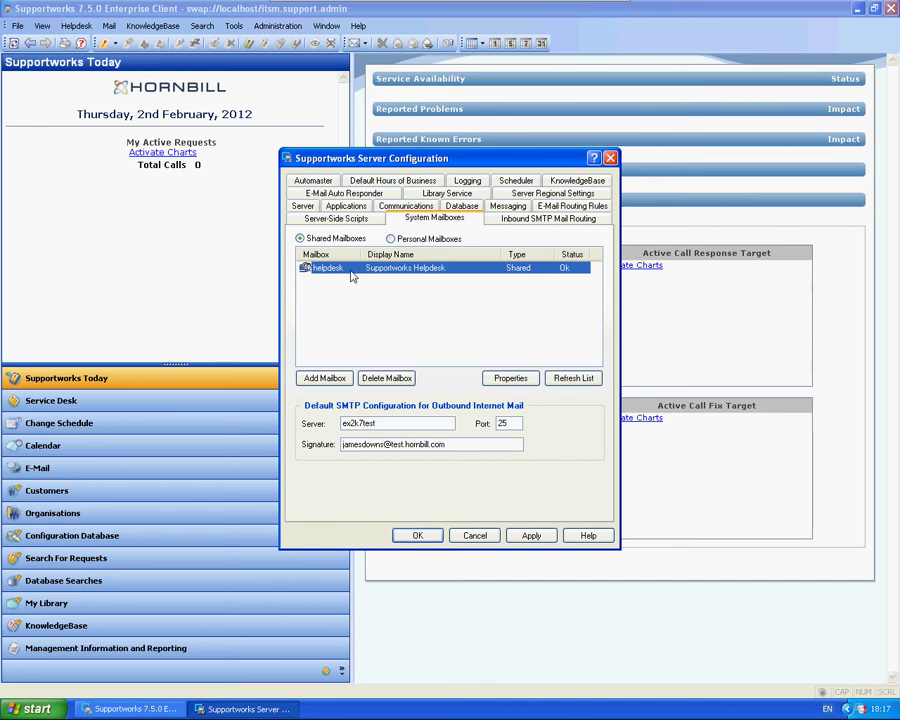
{"action": "left_click", "coordinate": [508, 206]}
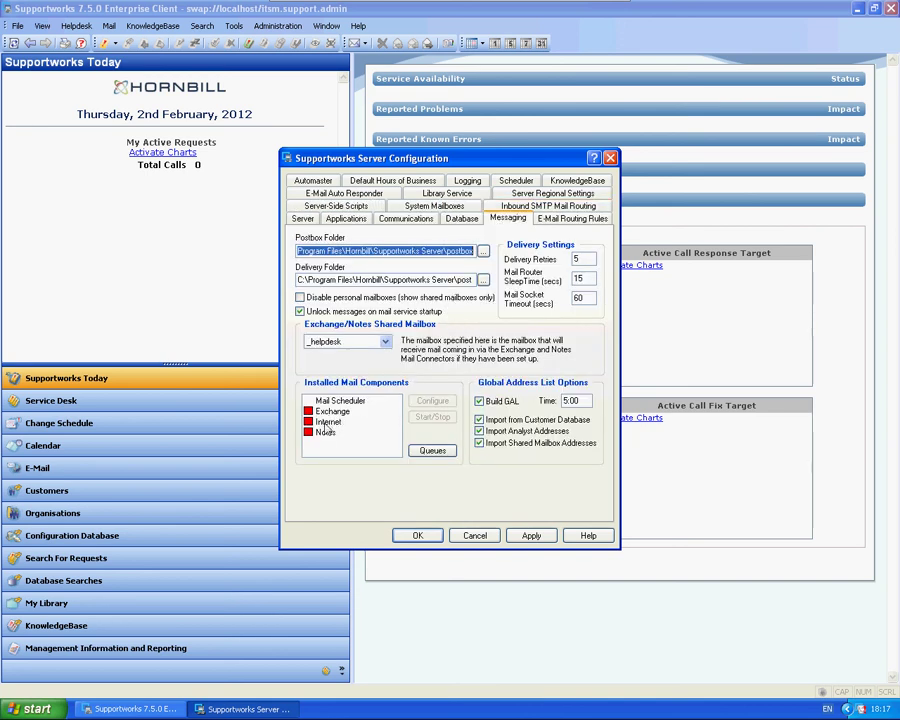
{"action": "left_click", "coordinate": [334, 421]}
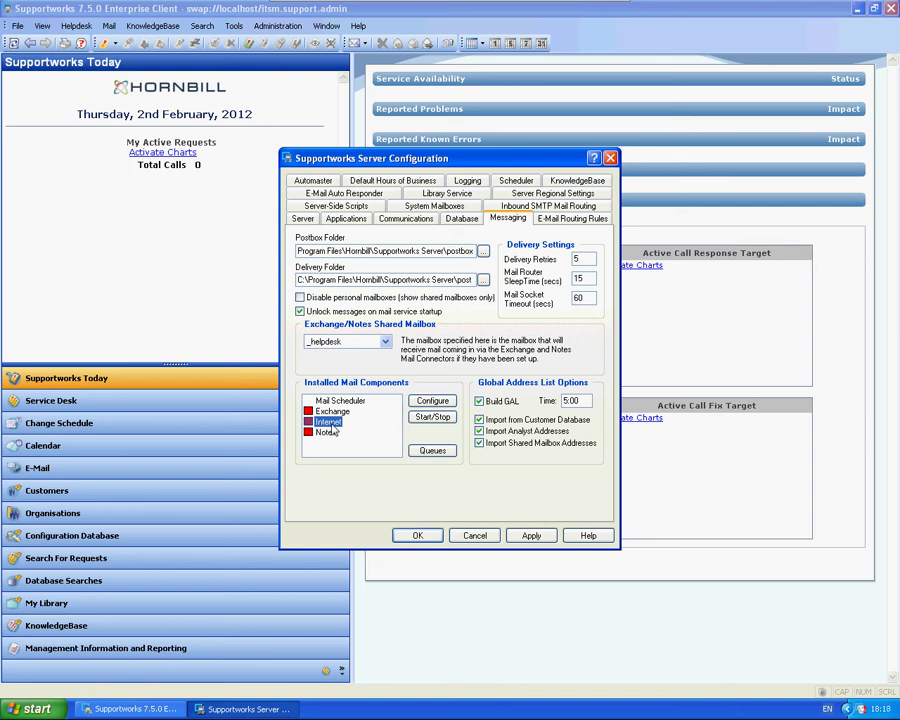
{"action": "left_click", "coordinate": [432, 417]}
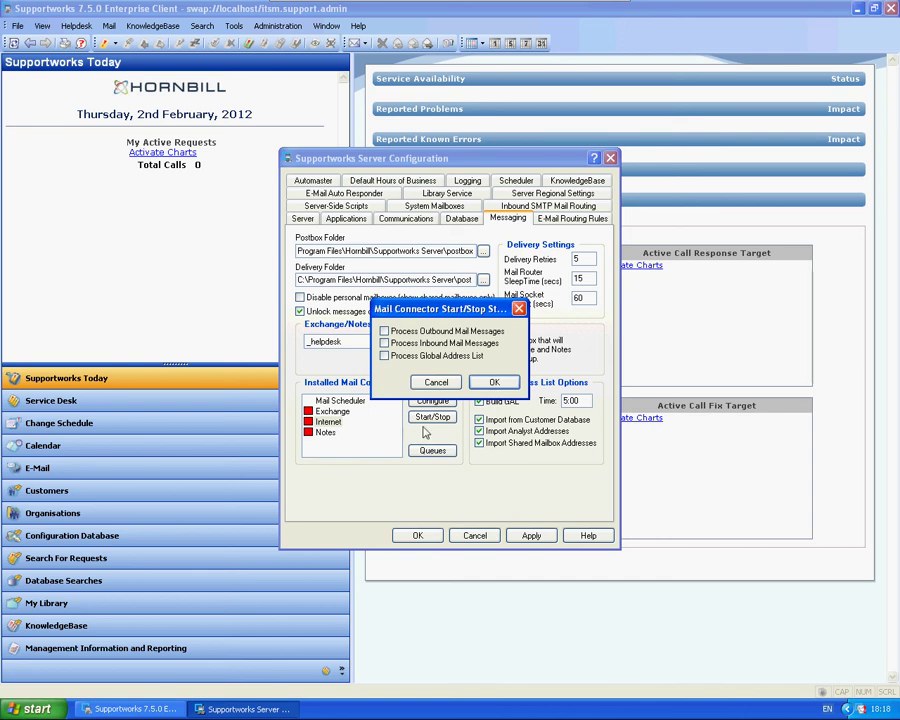
{"action": "left_click", "coordinate": [384, 331]}
{"action": "left_click", "coordinate": [497, 383]}
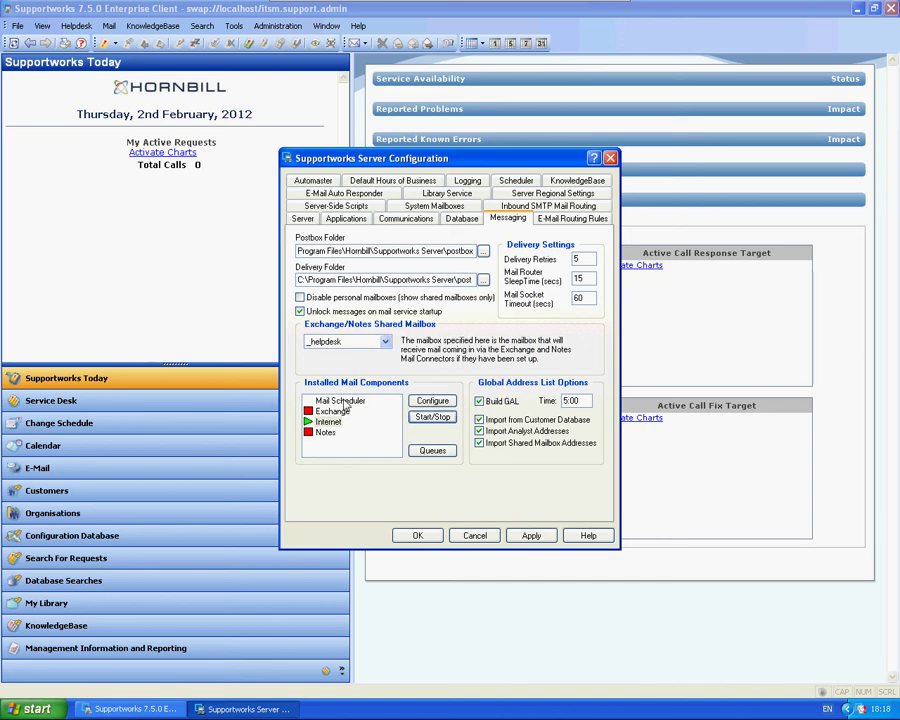
Check the Mail Scheduler settings (poll interval 10, address lists imported at 23:45) and confirm them
{"action": "left_click", "coordinate": [326, 403]}
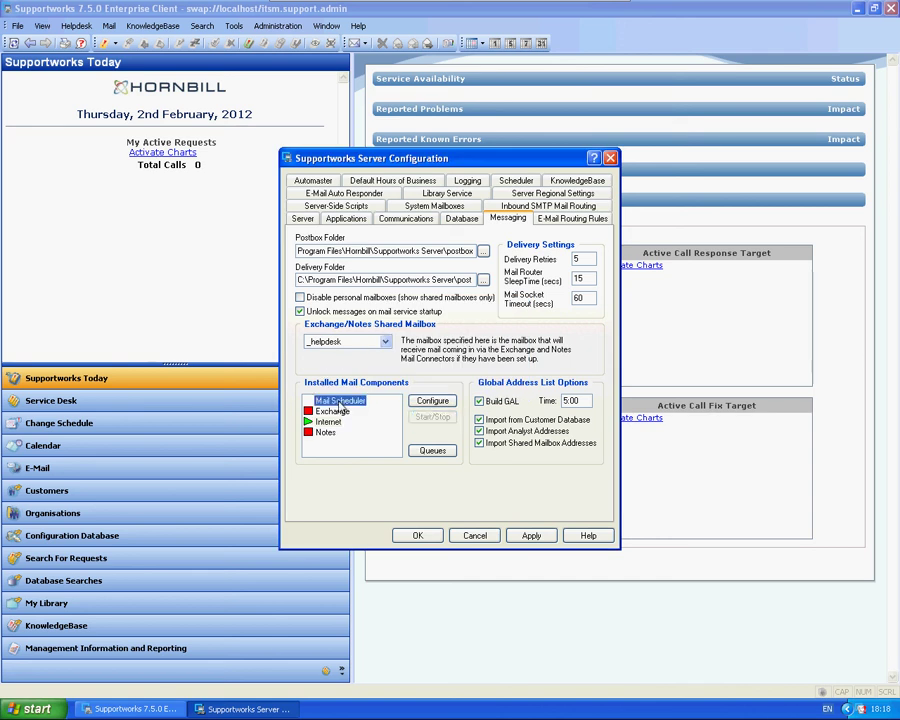
{"action": "left_click", "coordinate": [432, 400]}
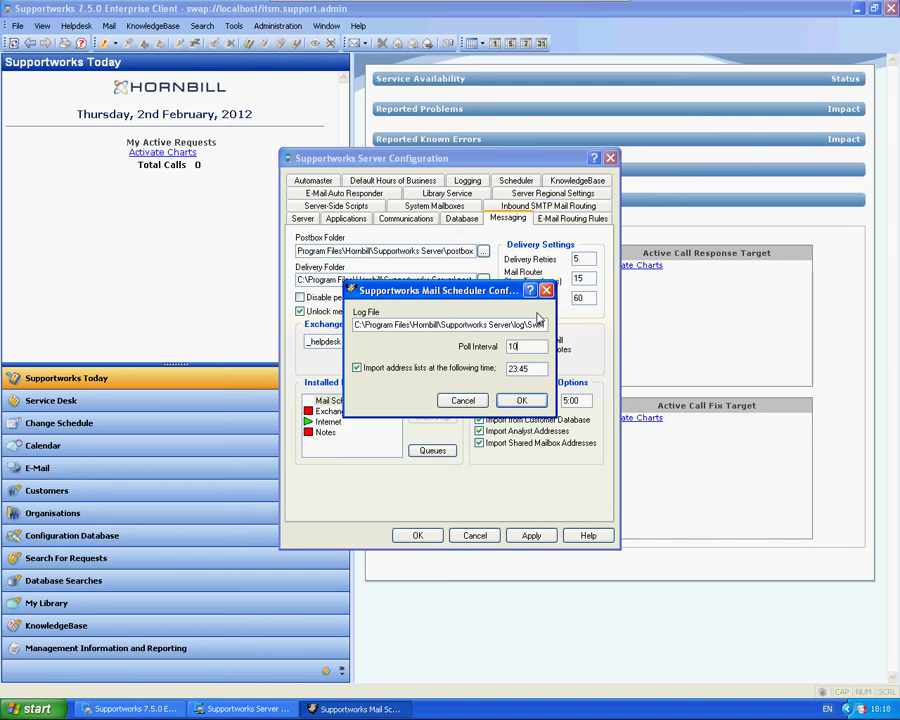
{"action": "left_click", "coordinate": [524, 401]}
{"action": "left_click", "coordinate": [516, 350]}
{"action": "left_click", "coordinate": [521, 400]}
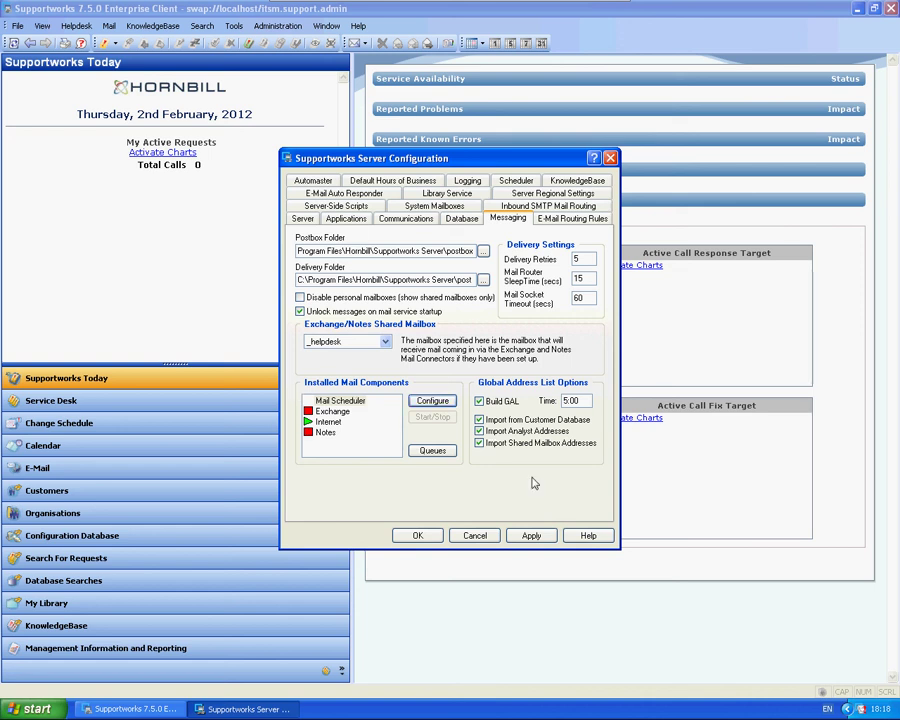
Close Server Configuration and open the Administrator analyst's properties from Service Desk
{"action": "left_click", "coordinate": [418, 535]}
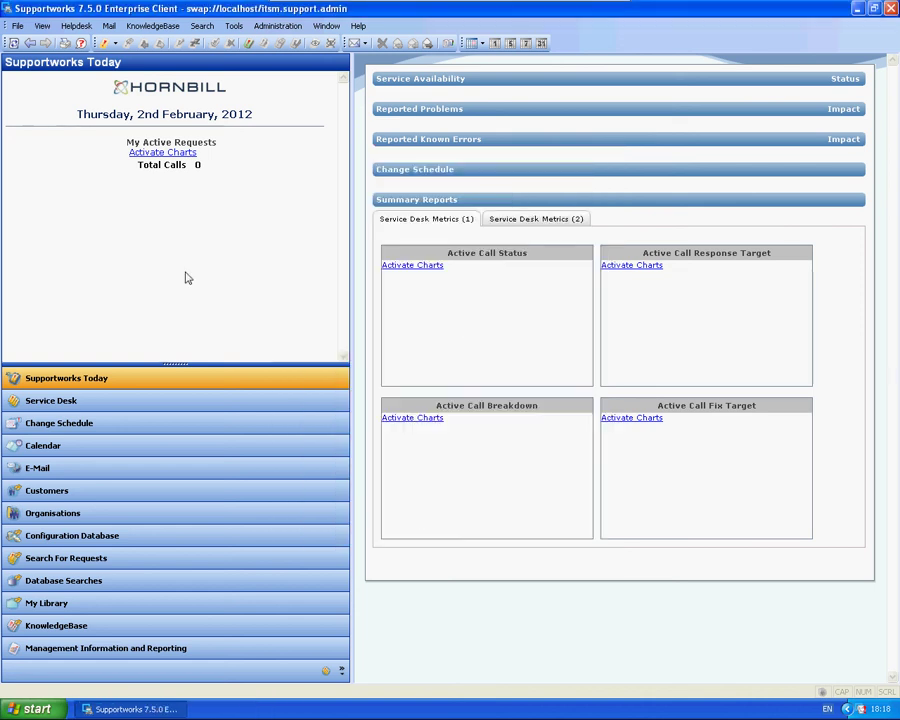
{"action": "left_click", "coordinate": [98, 402]}
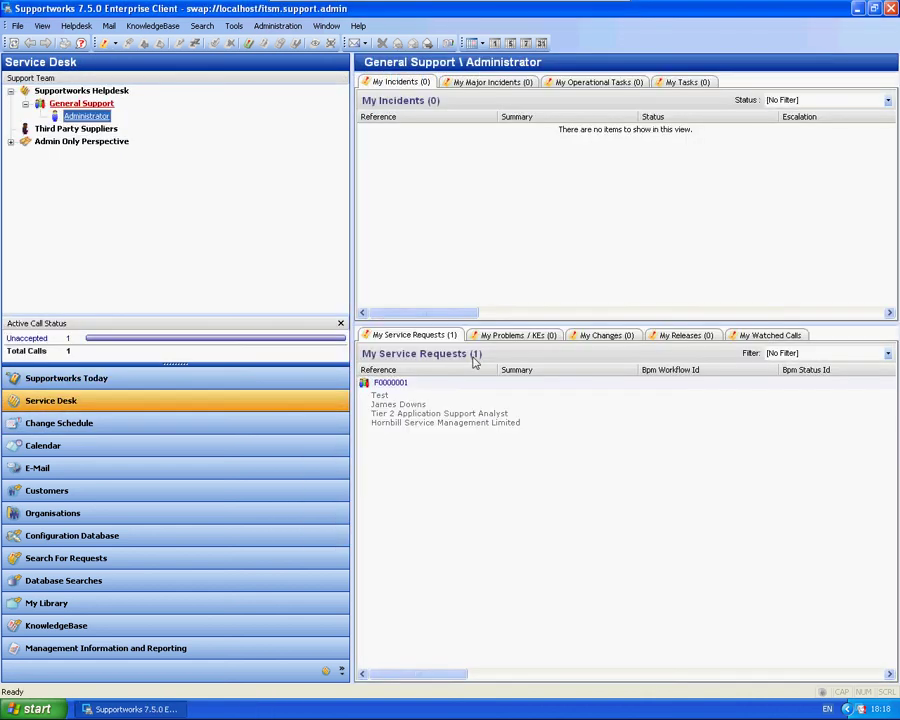
{"action": "right_click", "coordinate": [83, 119]}
{"action": "left_click", "coordinate": [118, 125]}
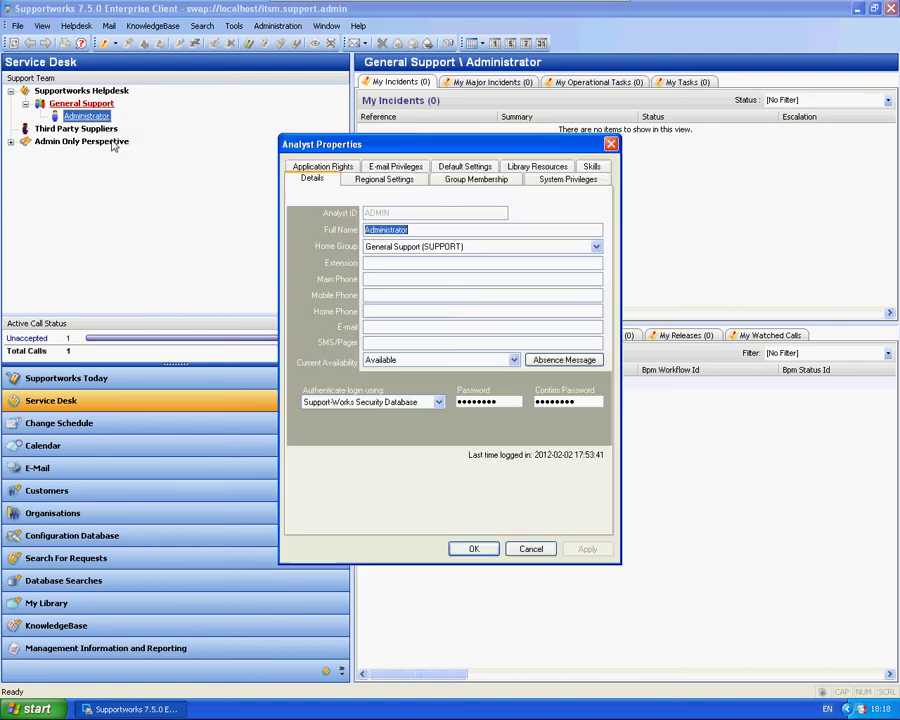
Grant All Rights on the Supportworks Helpdesk mailbox under E-mail Privileges and confirm the profile changes
{"action": "left_click", "coordinate": [390, 167]}
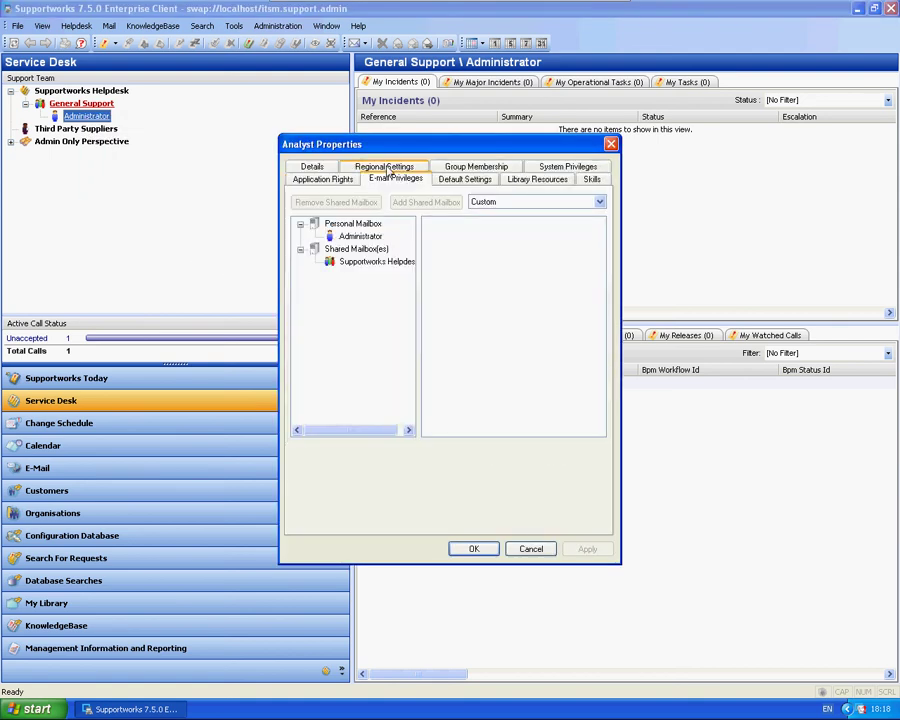
{"action": "left_click", "coordinate": [368, 262]}
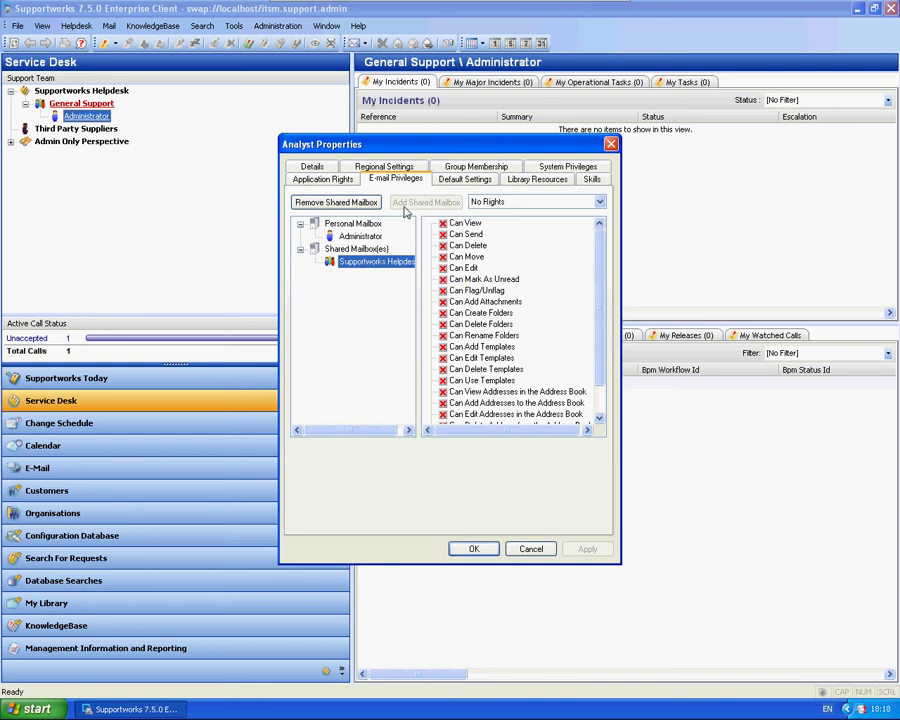
{"action": "left_click", "coordinate": [497, 203]}
{"action": "left_click", "coordinate": [486, 223]}
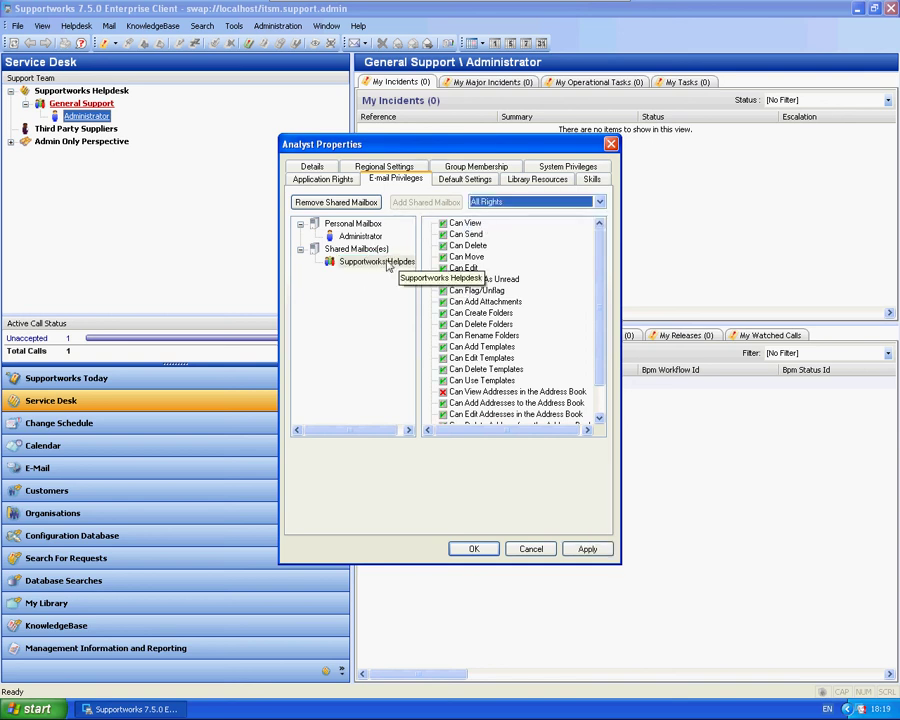
{"action": "left_click", "coordinate": [582, 547]}
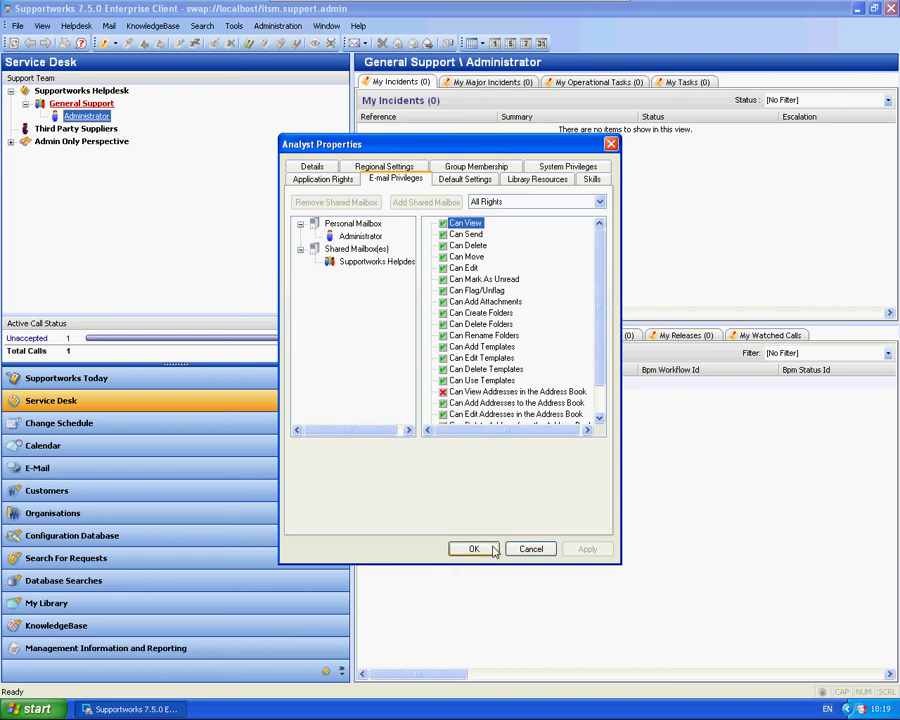
{"action": "left_click", "coordinate": [368, 261]}
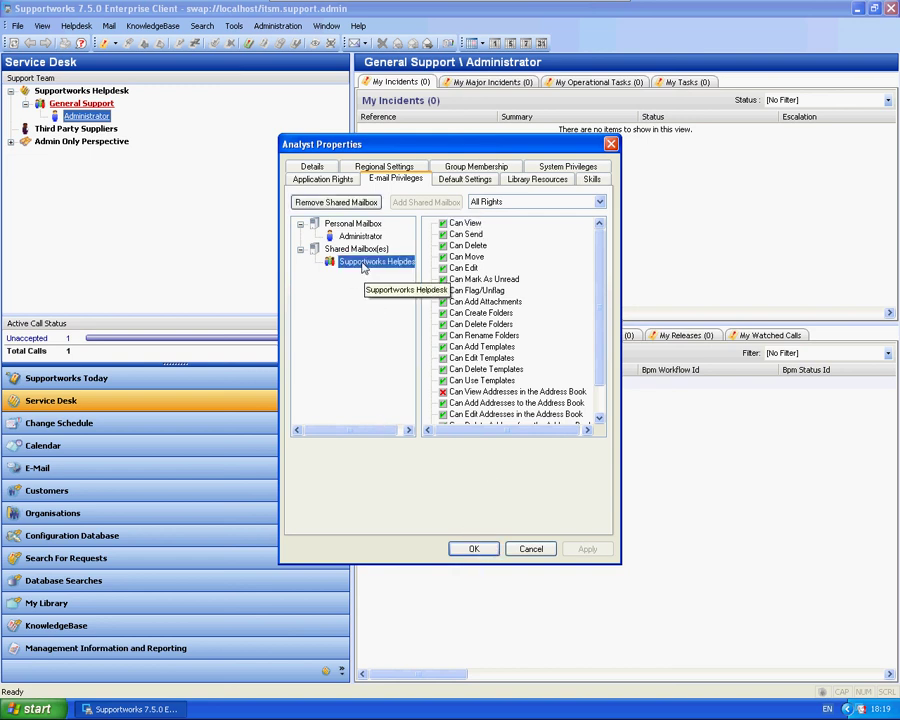
{"action": "left_click", "coordinate": [472, 548]}
{"action": "left_click", "coordinate": [441, 378]}
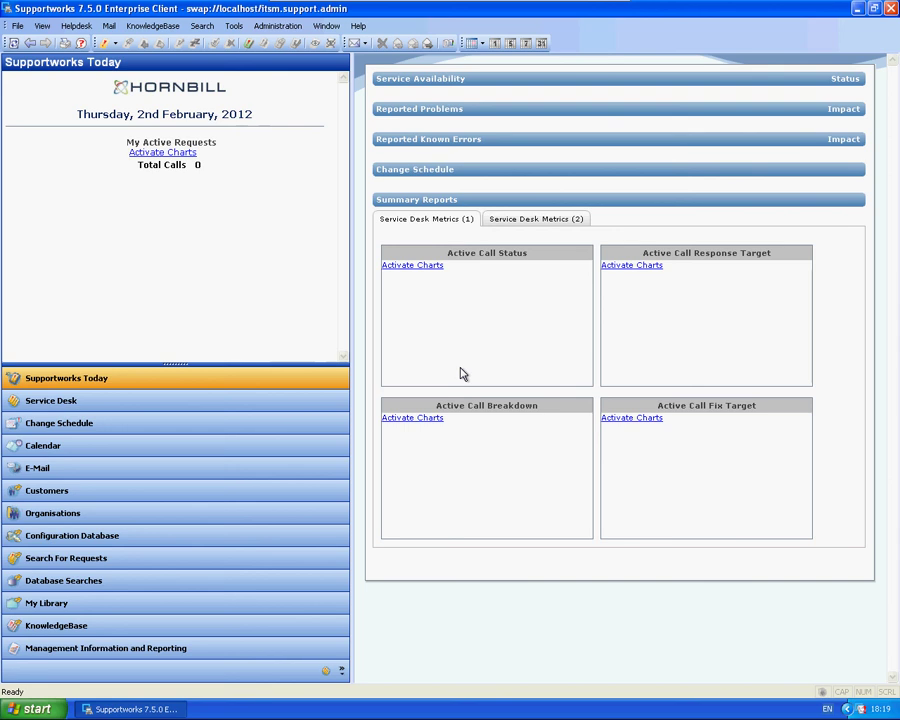
Set Default Mail Origin in the client's E-mail options to Supportworks Helpdesk and apply it
{"action": "left_click", "coordinate": [233, 25]}
{"action": "left_click", "coordinate": [266, 76]}
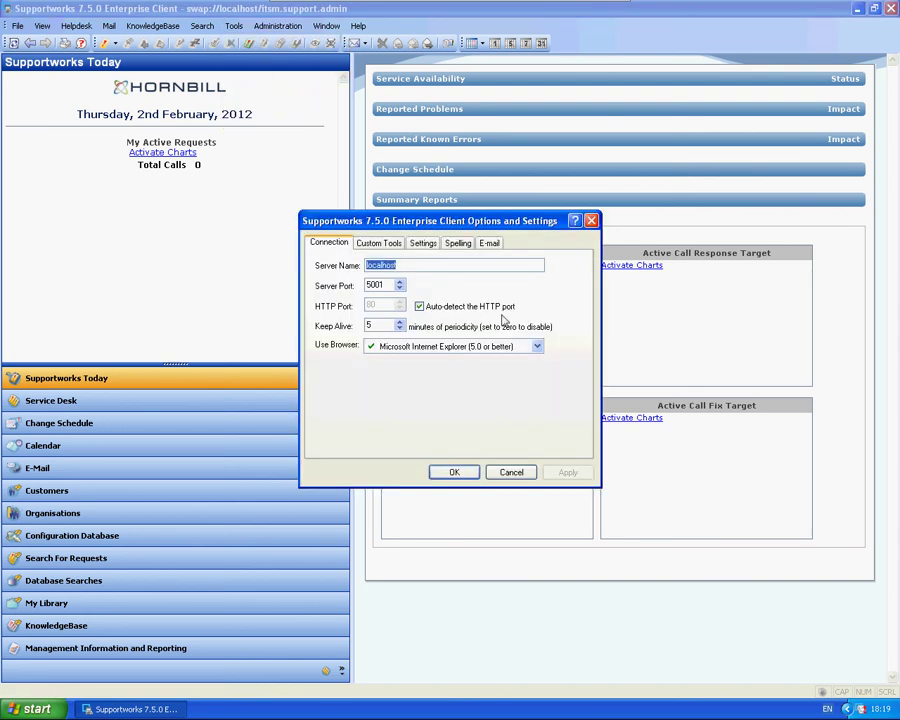
{"action": "left_click", "coordinate": [511, 472]}
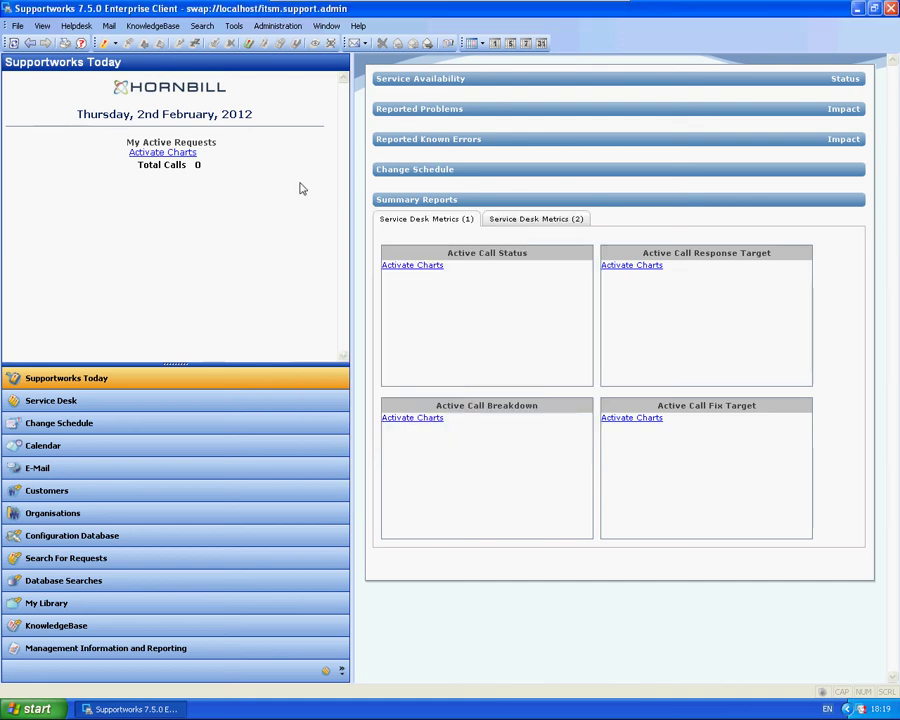
{"action": "left_click", "coordinate": [233, 25]}
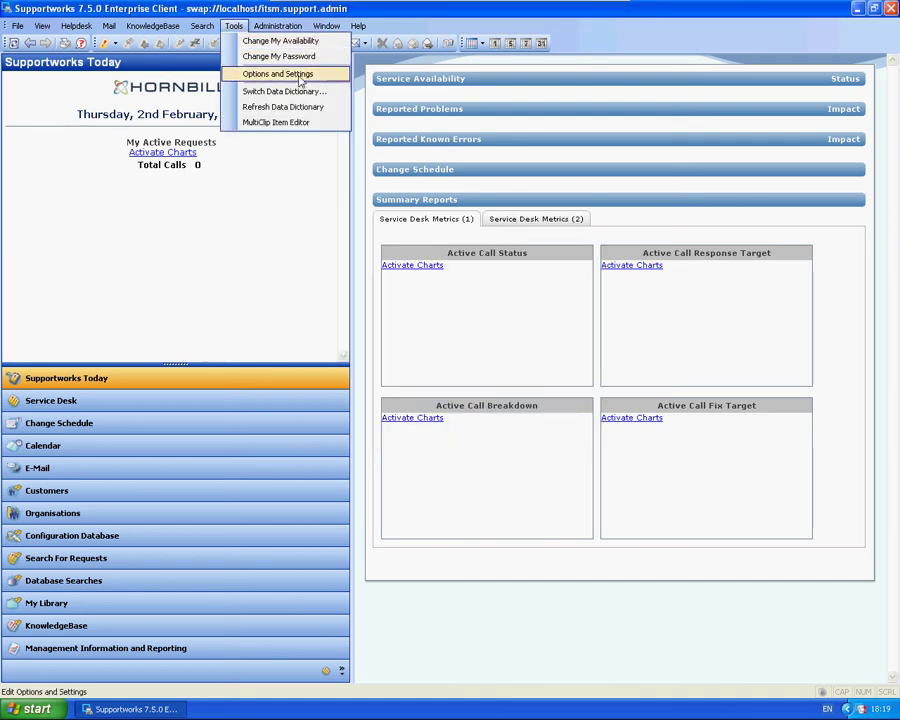
{"action": "left_click", "coordinate": [303, 75]}
{"action": "left_click", "coordinate": [489, 243]}
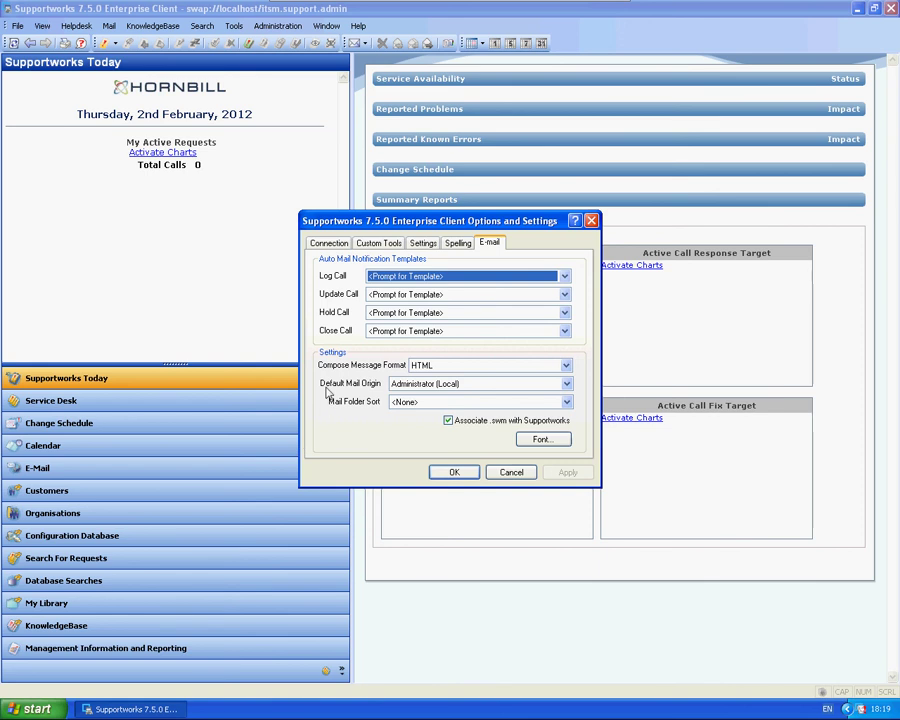
{"action": "left_click", "coordinate": [480, 384]}
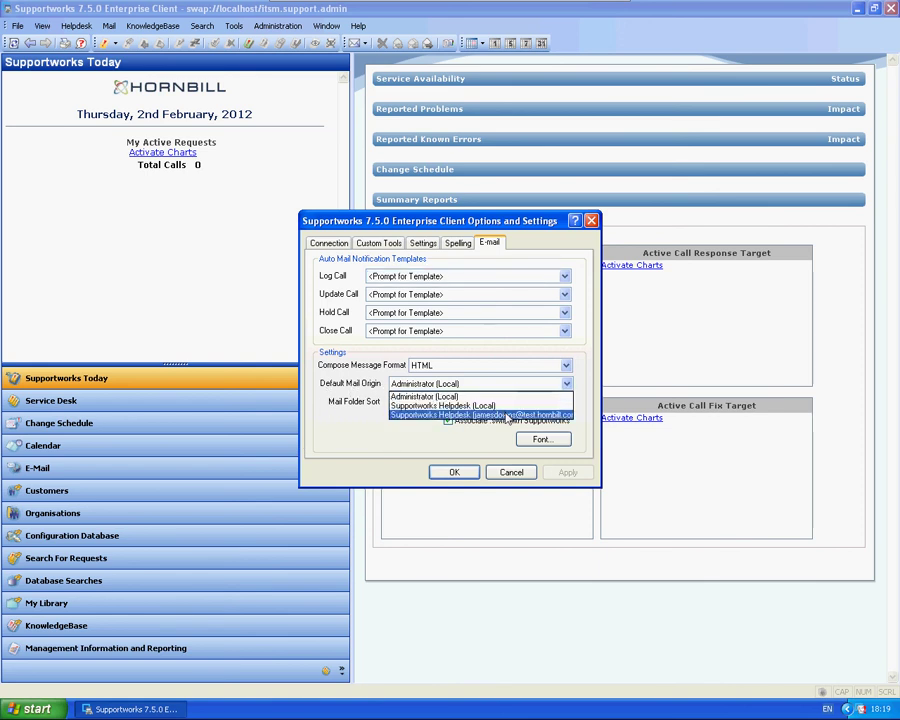
{"action": "left_click", "coordinate": [448, 414]}
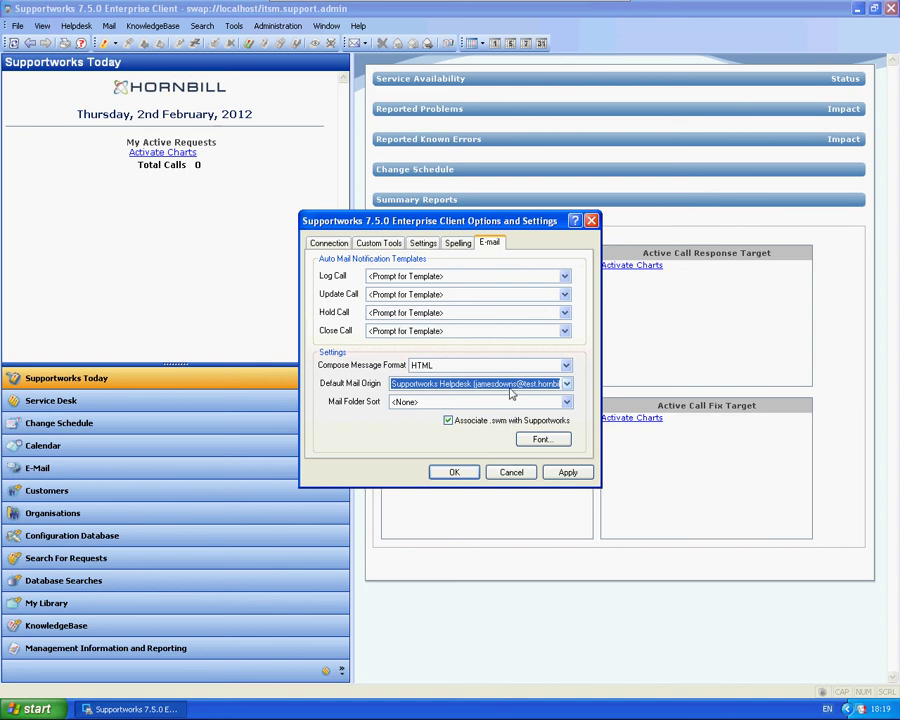
{"action": "left_click", "coordinate": [568, 472]}
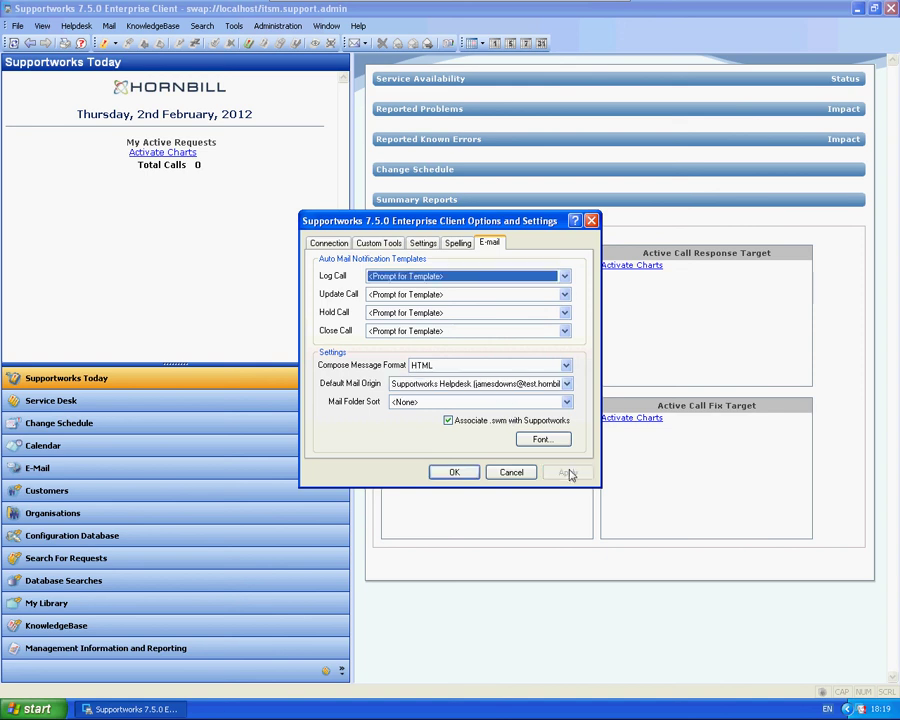
{"action": "left_click", "coordinate": [456, 473]}
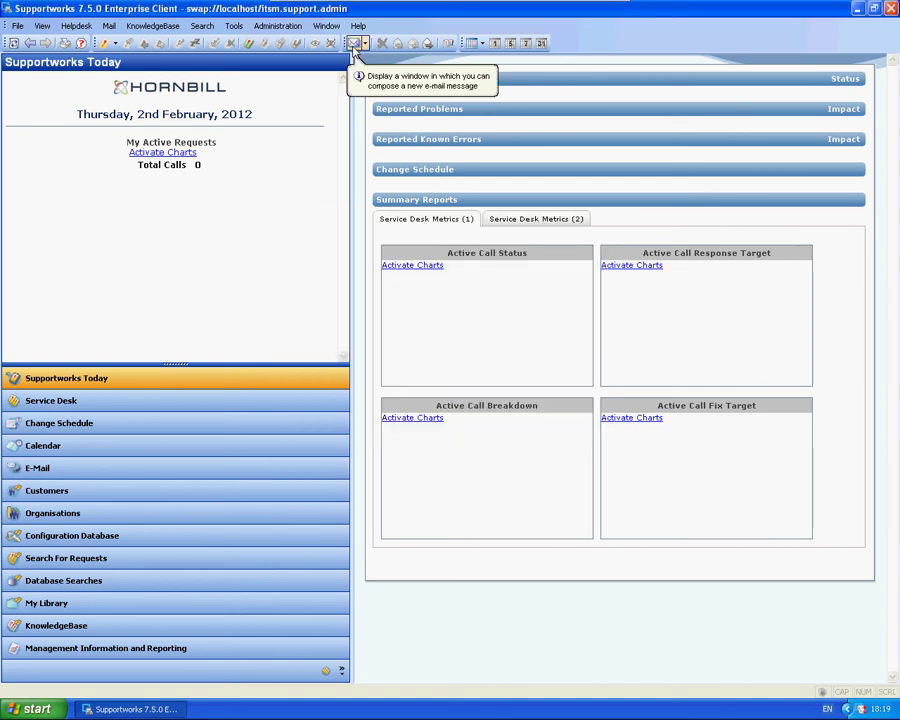
{"action": "left_click", "coordinate": [354, 46]}
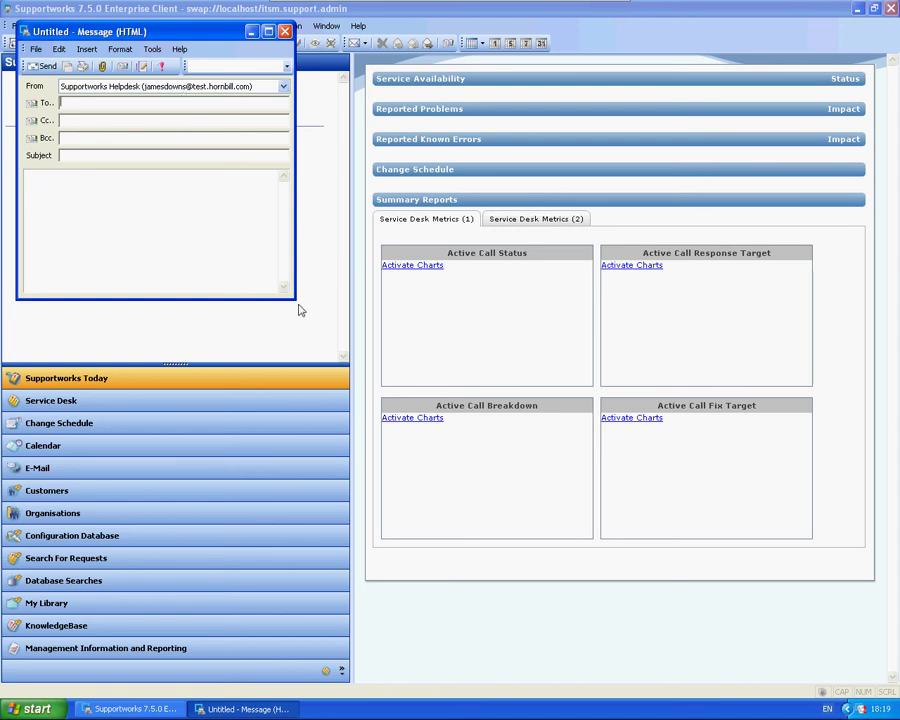
{"action": "left_click_drag", "start_coordinate": [294, 301], "coordinate": [500, 372]}
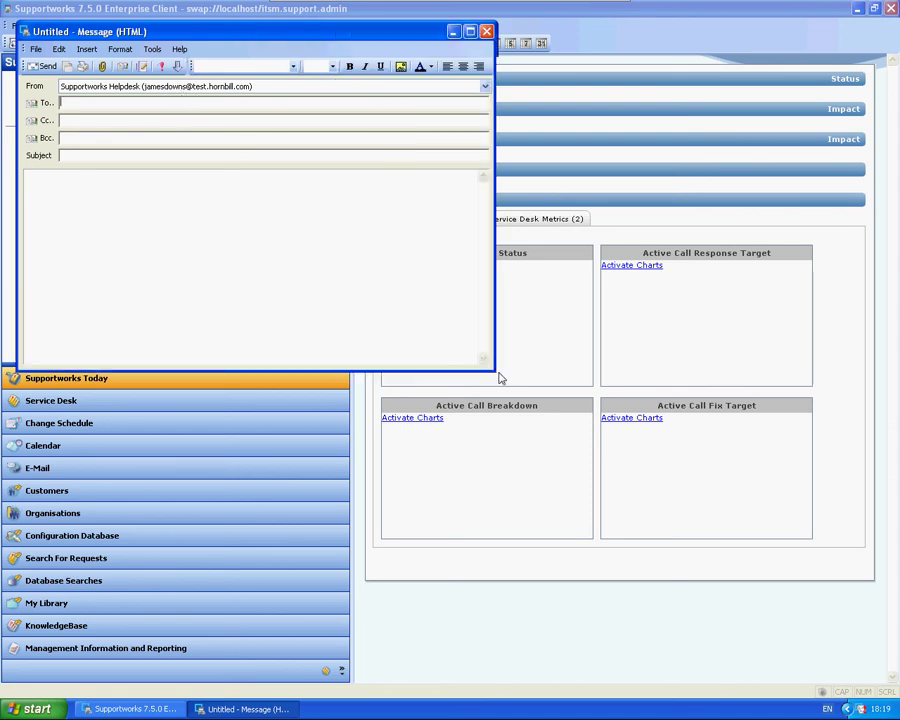
{"action": "left_click", "coordinate": [491, 33]}
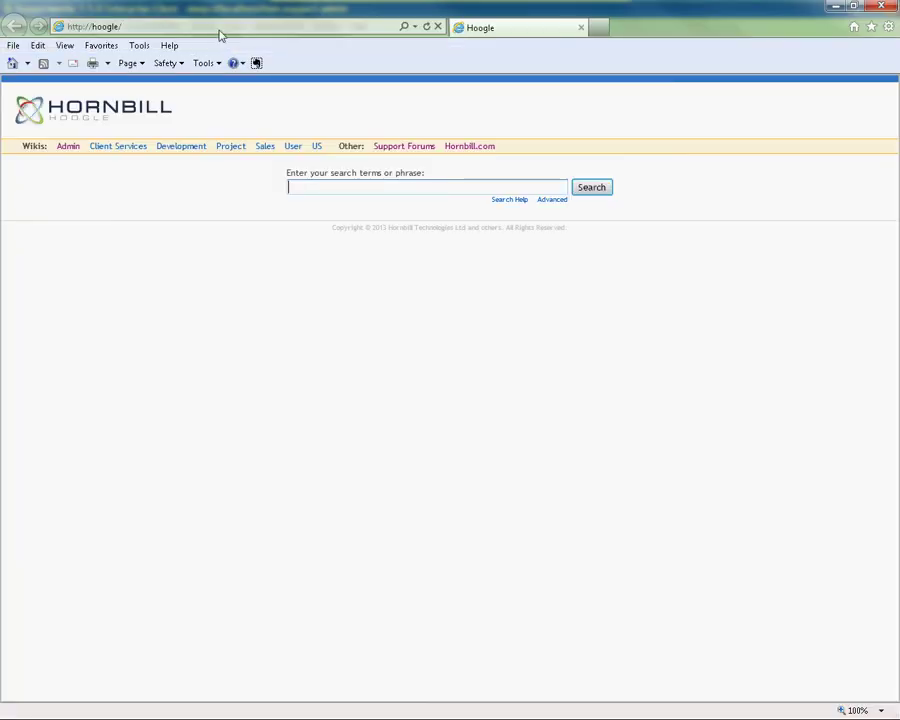
{"action": "left_click", "coordinate": [175, 17]}
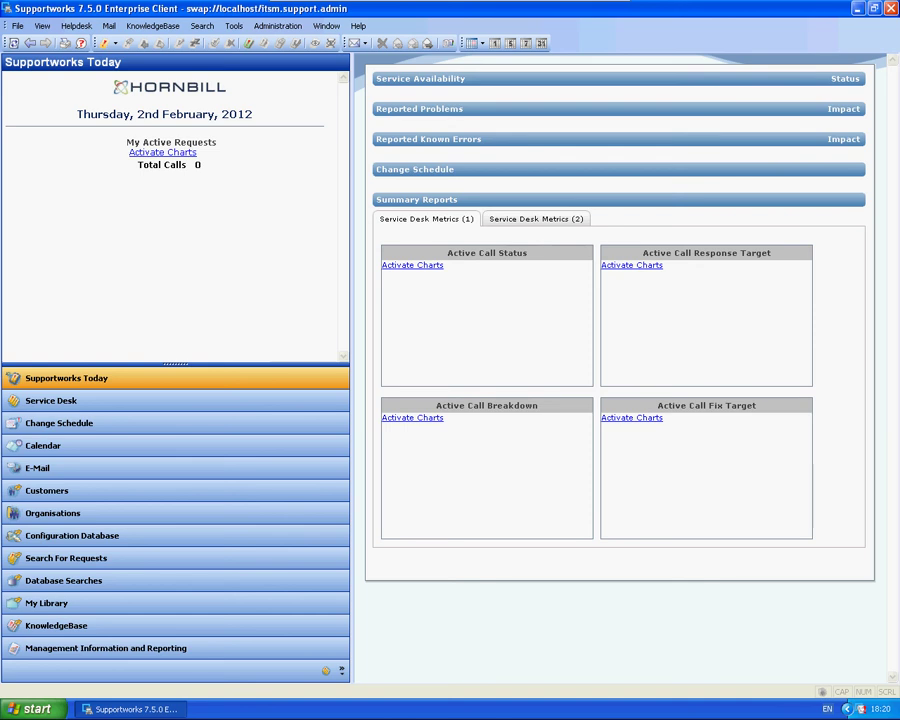
Open the Test message in the Helpdesk mailbox Inbox and enlarge its window
{"action": "left_click", "coordinate": [70, 469]}
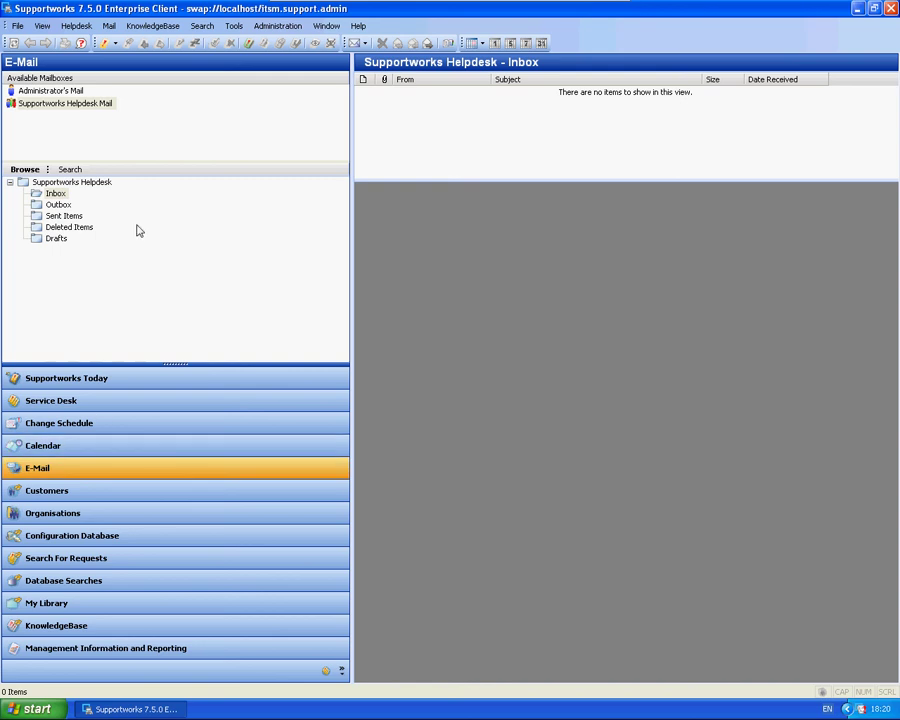
{"action": "left_click", "coordinate": [94, 194]}
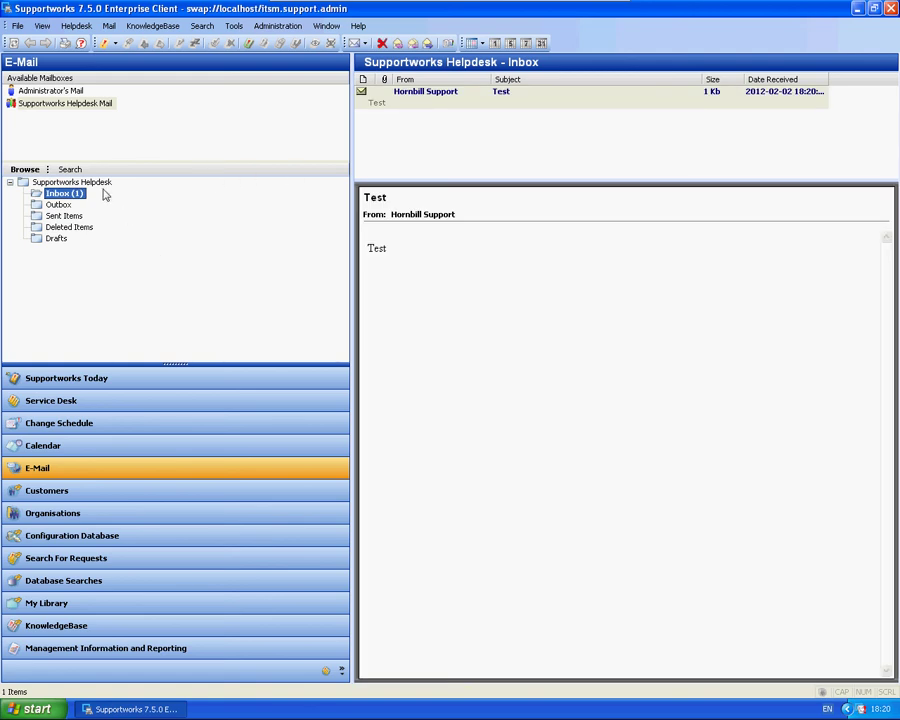
{"action": "double_click", "coordinate": [475, 101]}
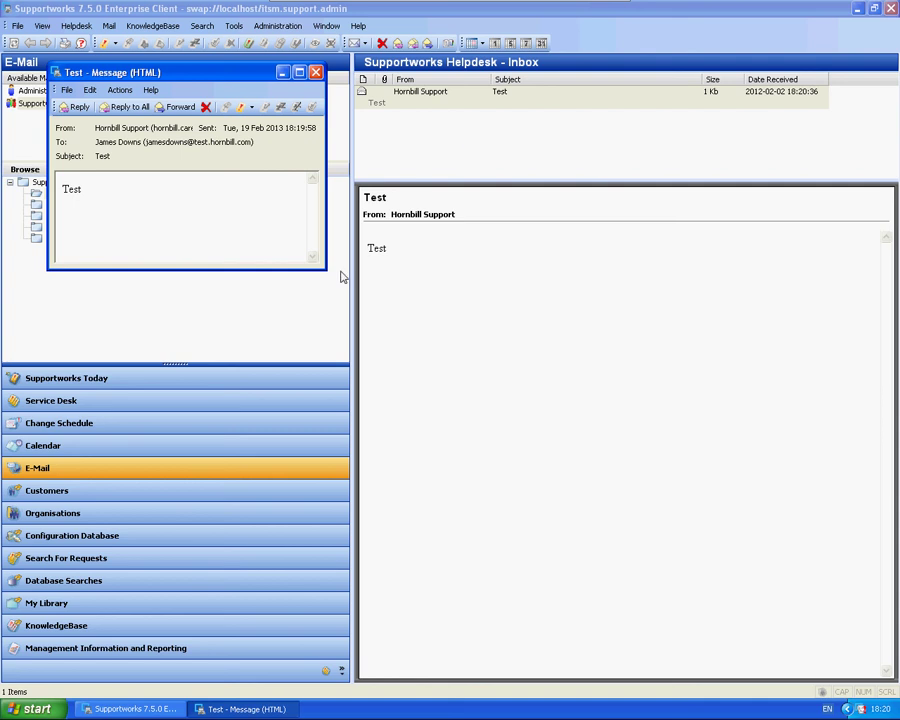
{"action": "left_click_drag", "start_coordinate": [322, 268], "coordinate": [533, 392]}
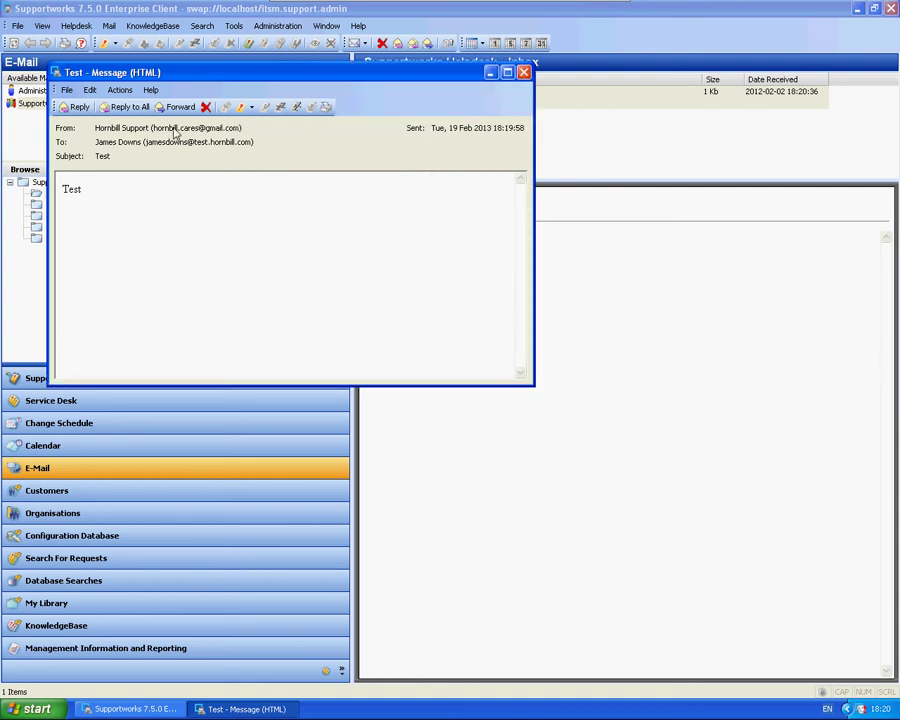
{"action": "left_click_drag", "start_coordinate": [157, 128], "coordinate": [200, 129]}
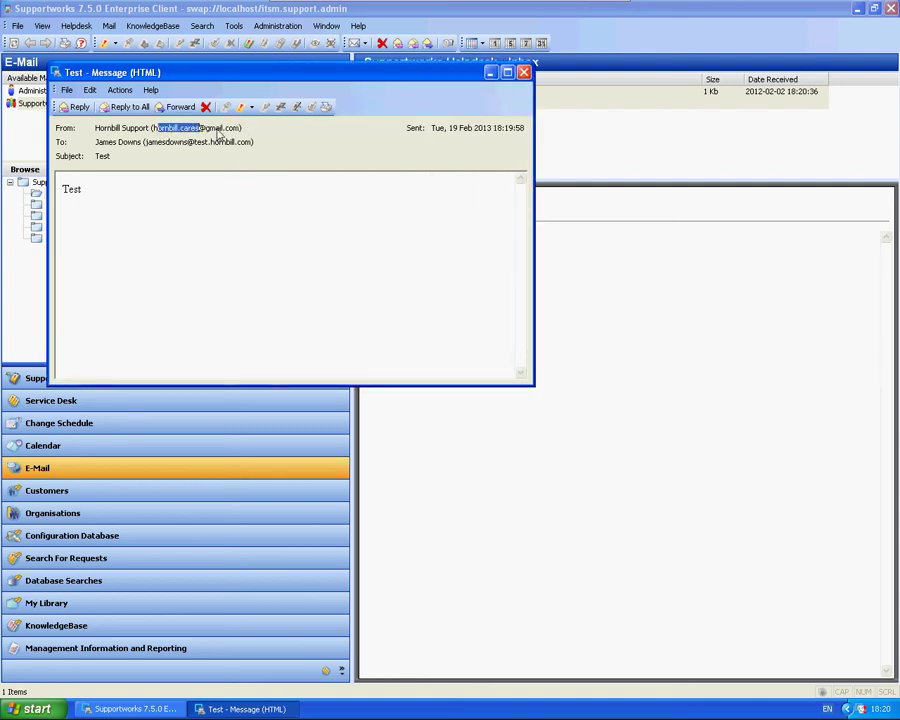
Reply to the Test message with 'Hello' and send it
{"action": "left_click", "coordinate": [77, 106]}
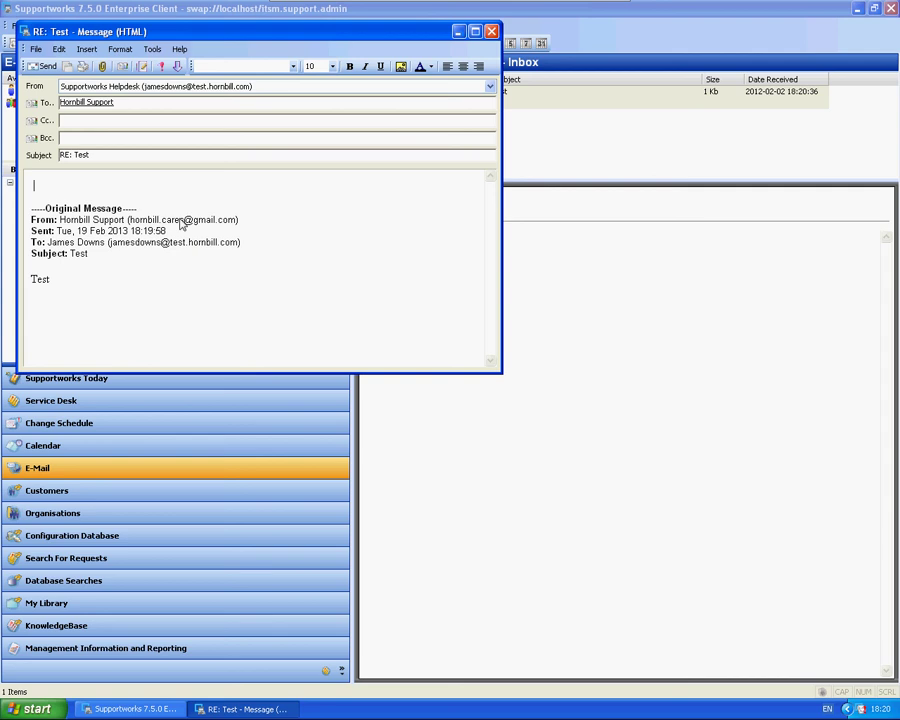
{"action": "type", "text": "Hello"}
{"action": "left_click", "coordinate": [42, 66]}
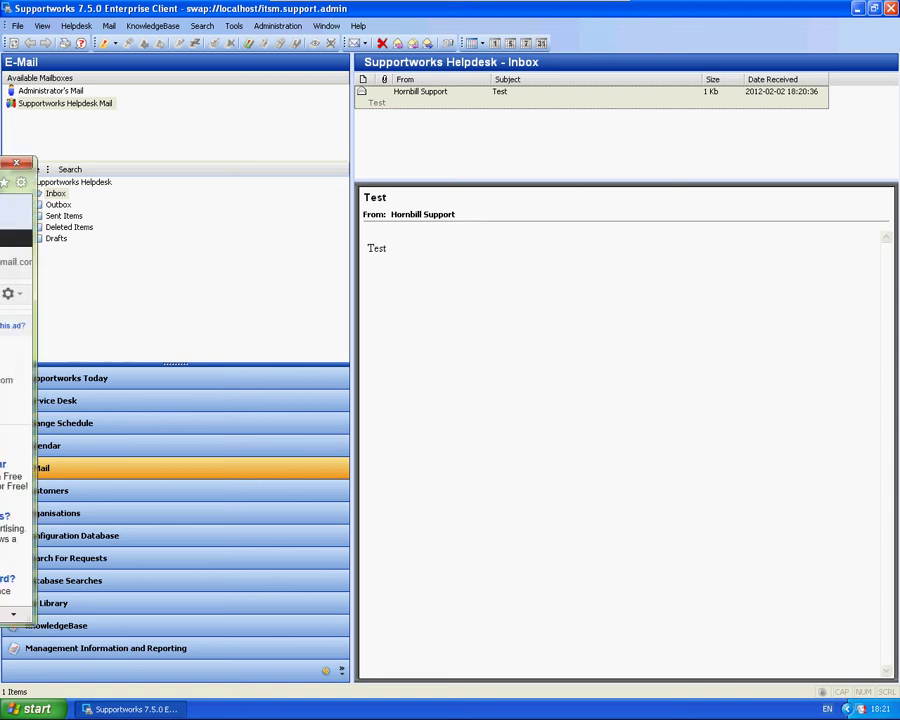
Check the RE: Test reply in Gmail, then move the browser window aside
{"action": "left_click_drag", "start_coordinate": [12, 162], "coordinate": [445, 108]}
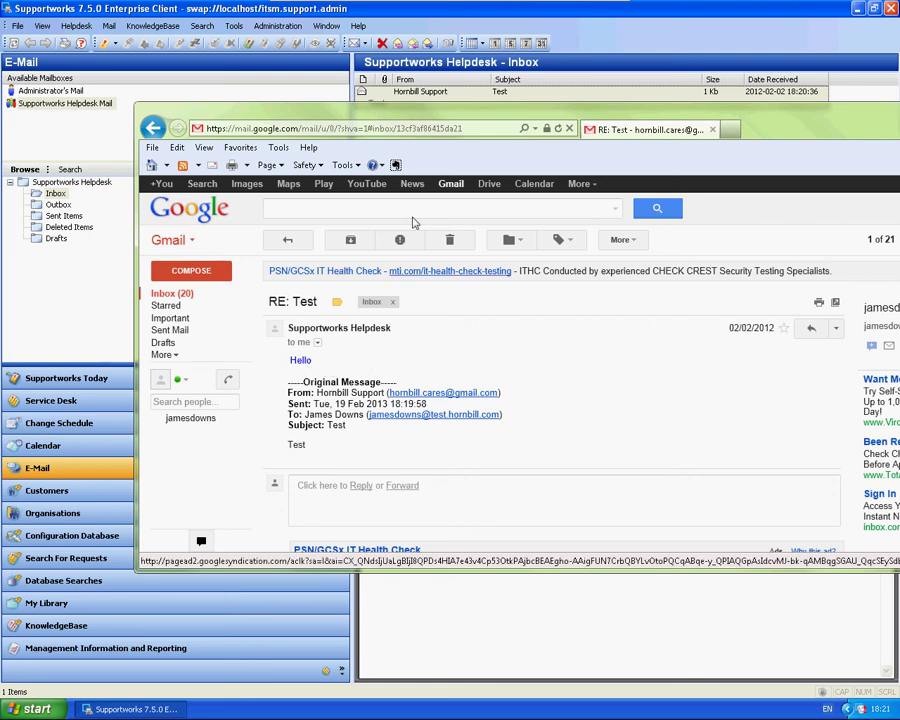
{"action": "left_click_drag", "start_coordinate": [410, 116], "coordinate": [290, 98]}
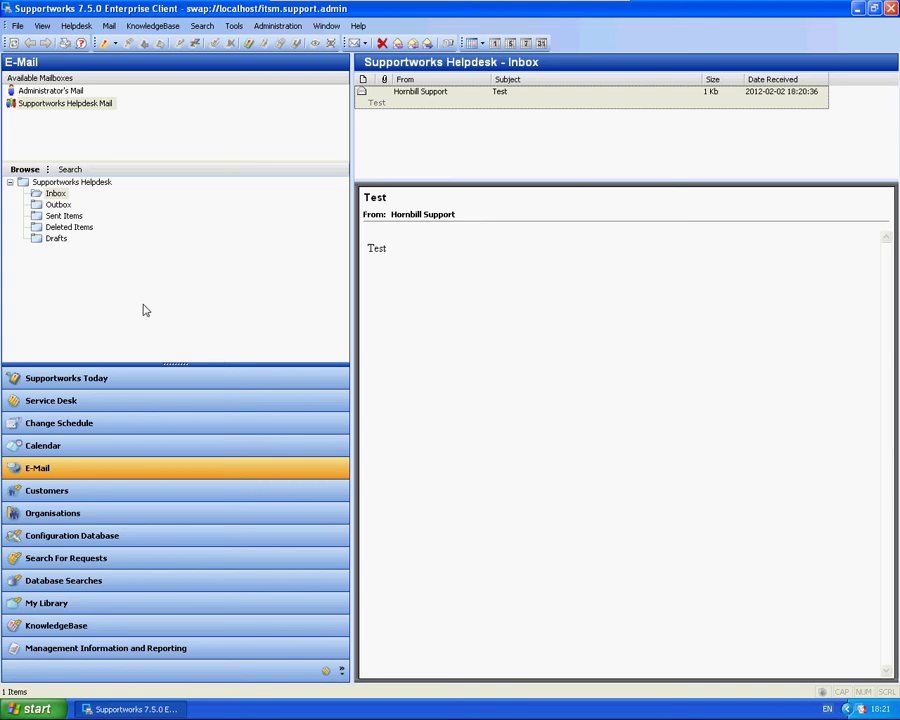
Open a Command Prompt and change to C:\Program Files\Hornbill\Supportworks Server\bin
{"action": "left_click", "coordinate": [40, 710]}
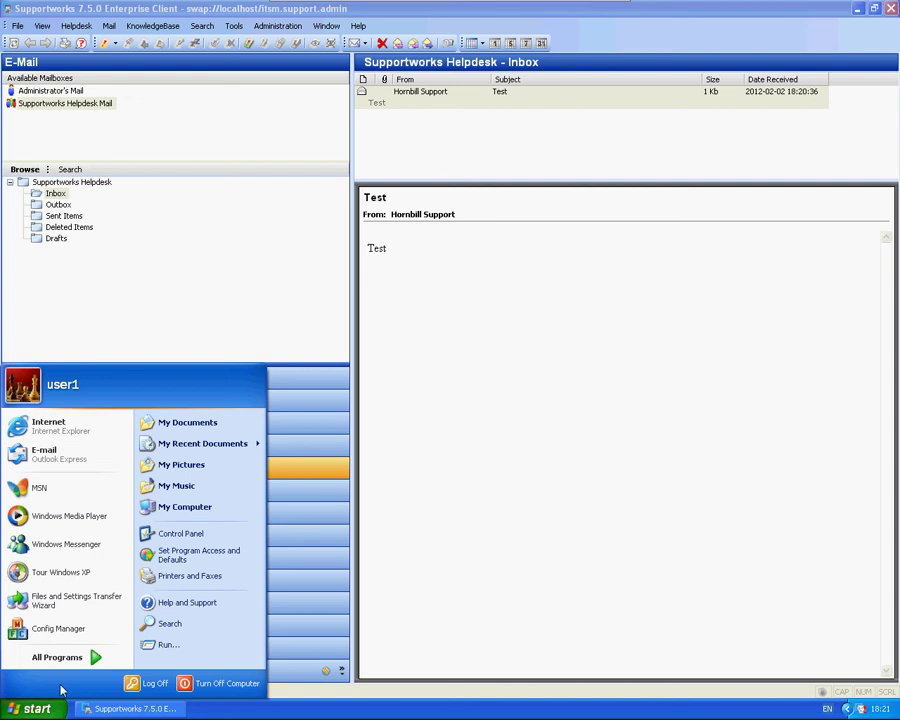
{"action": "left_click", "coordinate": [168, 644]}
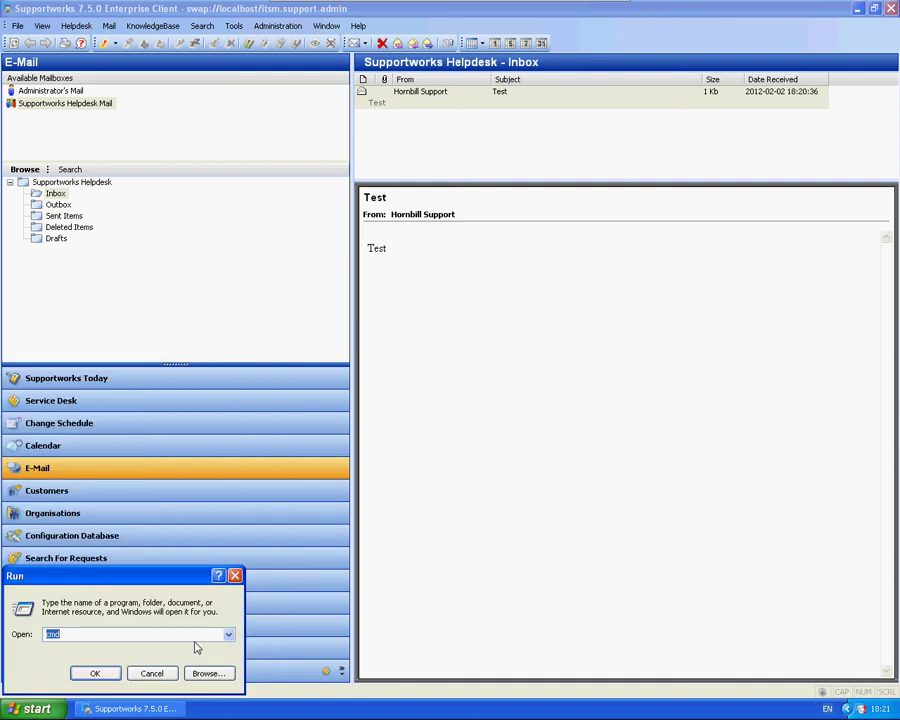
{"action": "key", "text": "Return"}
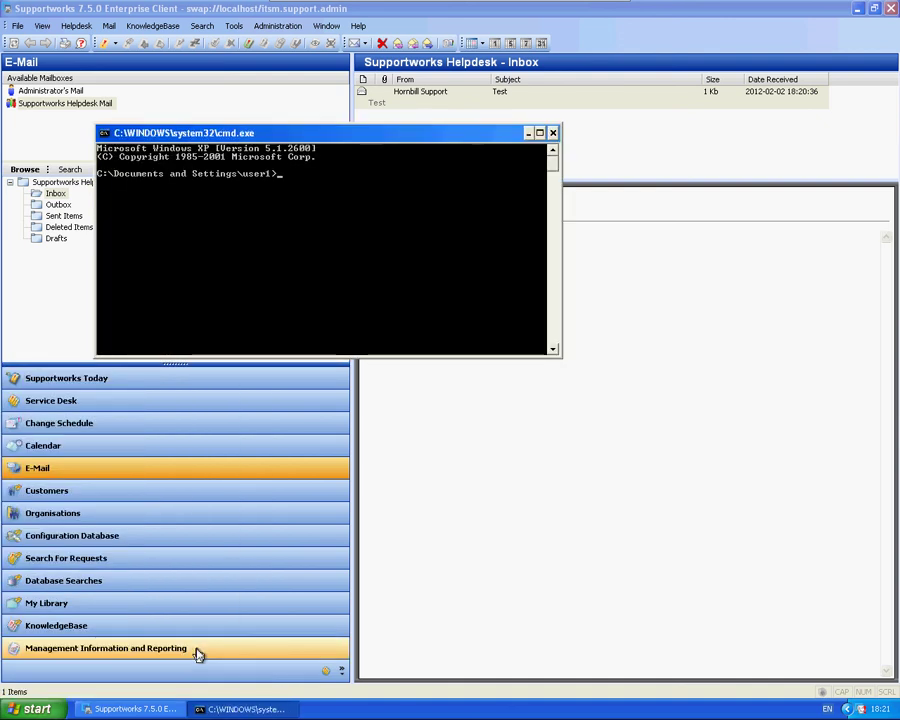
{"action": "type", "text": "cd C:\\p"}
{"action": "key", "text": "BackSpace"}
{"action": "key", "text": "BackSpace"}
{"action": "key", "text": "BackSpace"}
{"action": "type", "text": "\\program files\\hornbill\\supportworks server"}
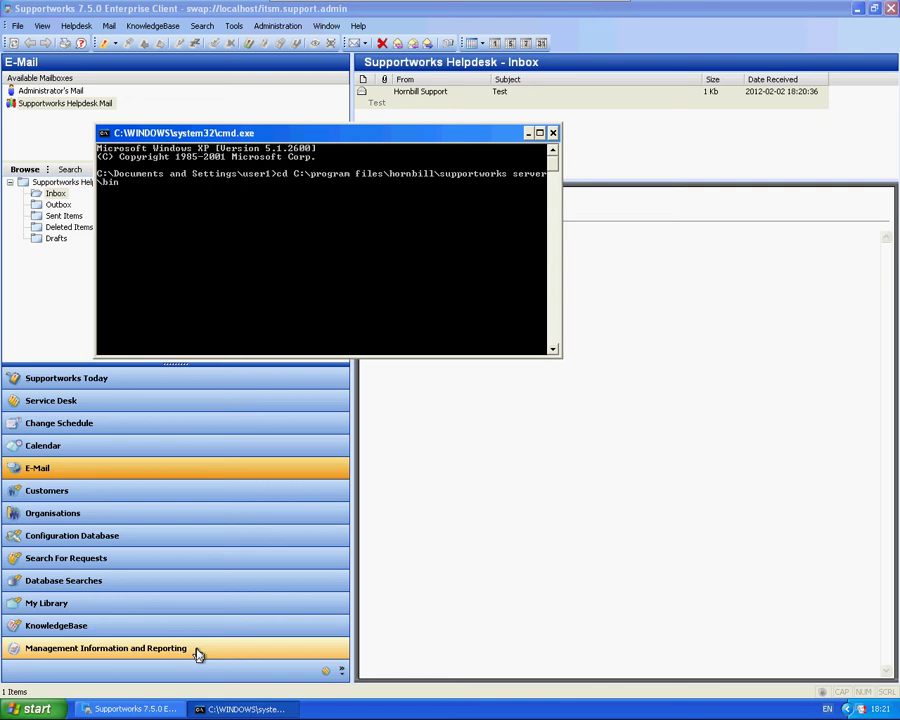
{"action": "type", "text": "\\bin"}
{"action": "key", "text": "Return"}
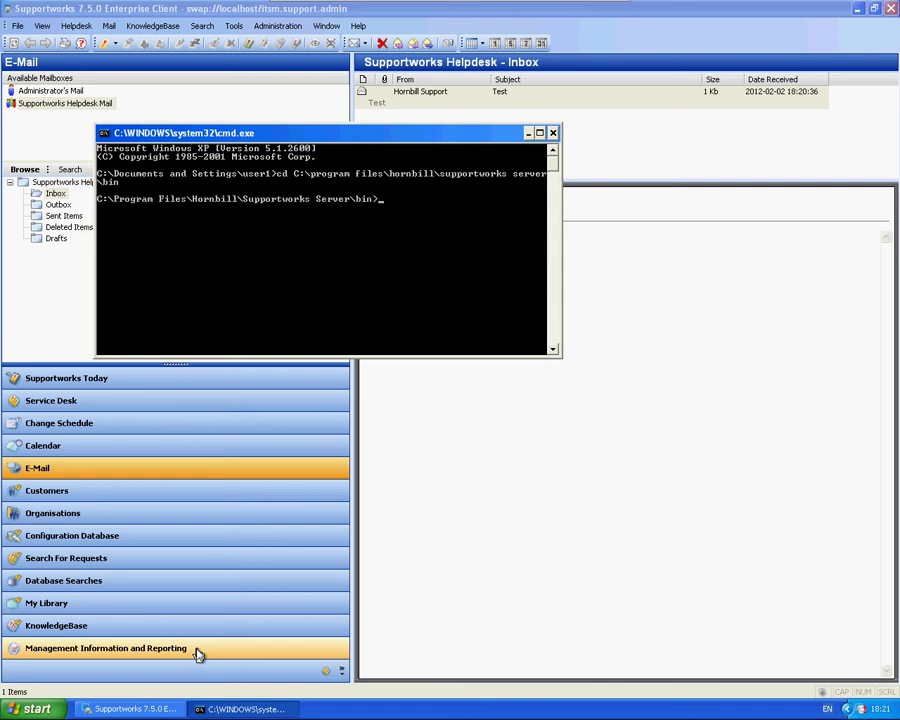
Run swinternetmc -m _helpdesk -i -v to process inbound Helpdesk mail
{"action": "type", "text": "swinternetmc -m _helpde"}
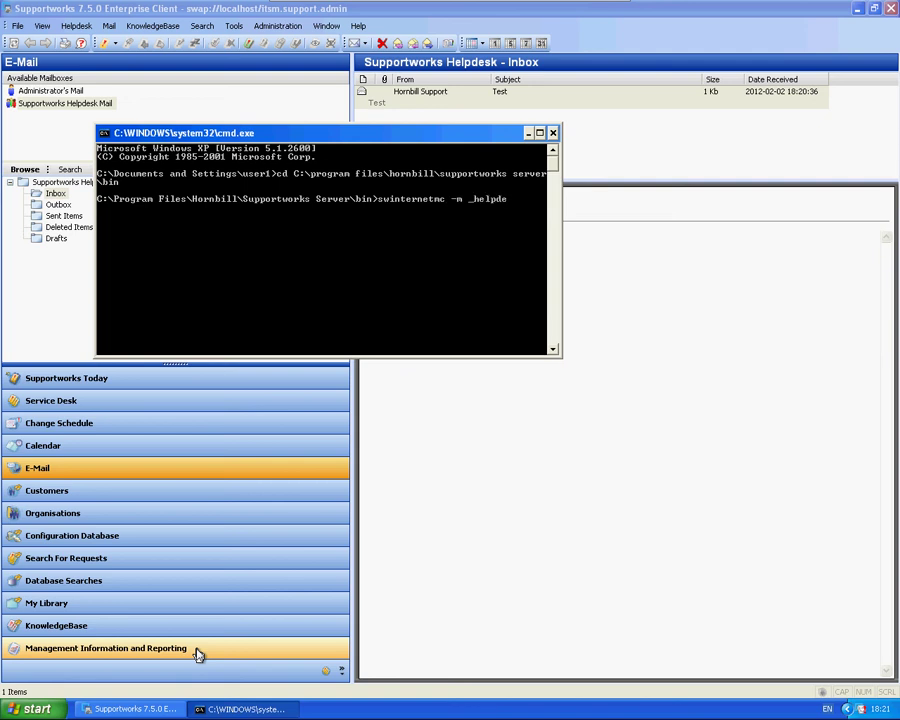
{"action": "type", "text": "-i"}
{"action": "key", "text": "BackSpace"}
{"action": "type", "text": "o"}
{"action": "key", "text": "BackSpace"}
{"action": "type", "text": "i -v"}
{"action": "key", "text": "Return"}
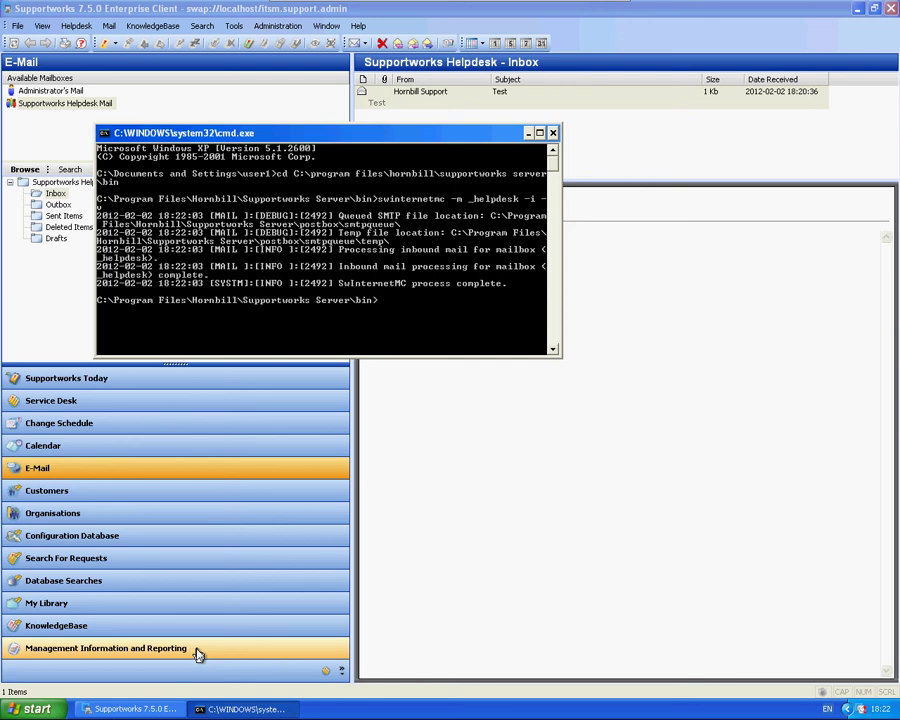